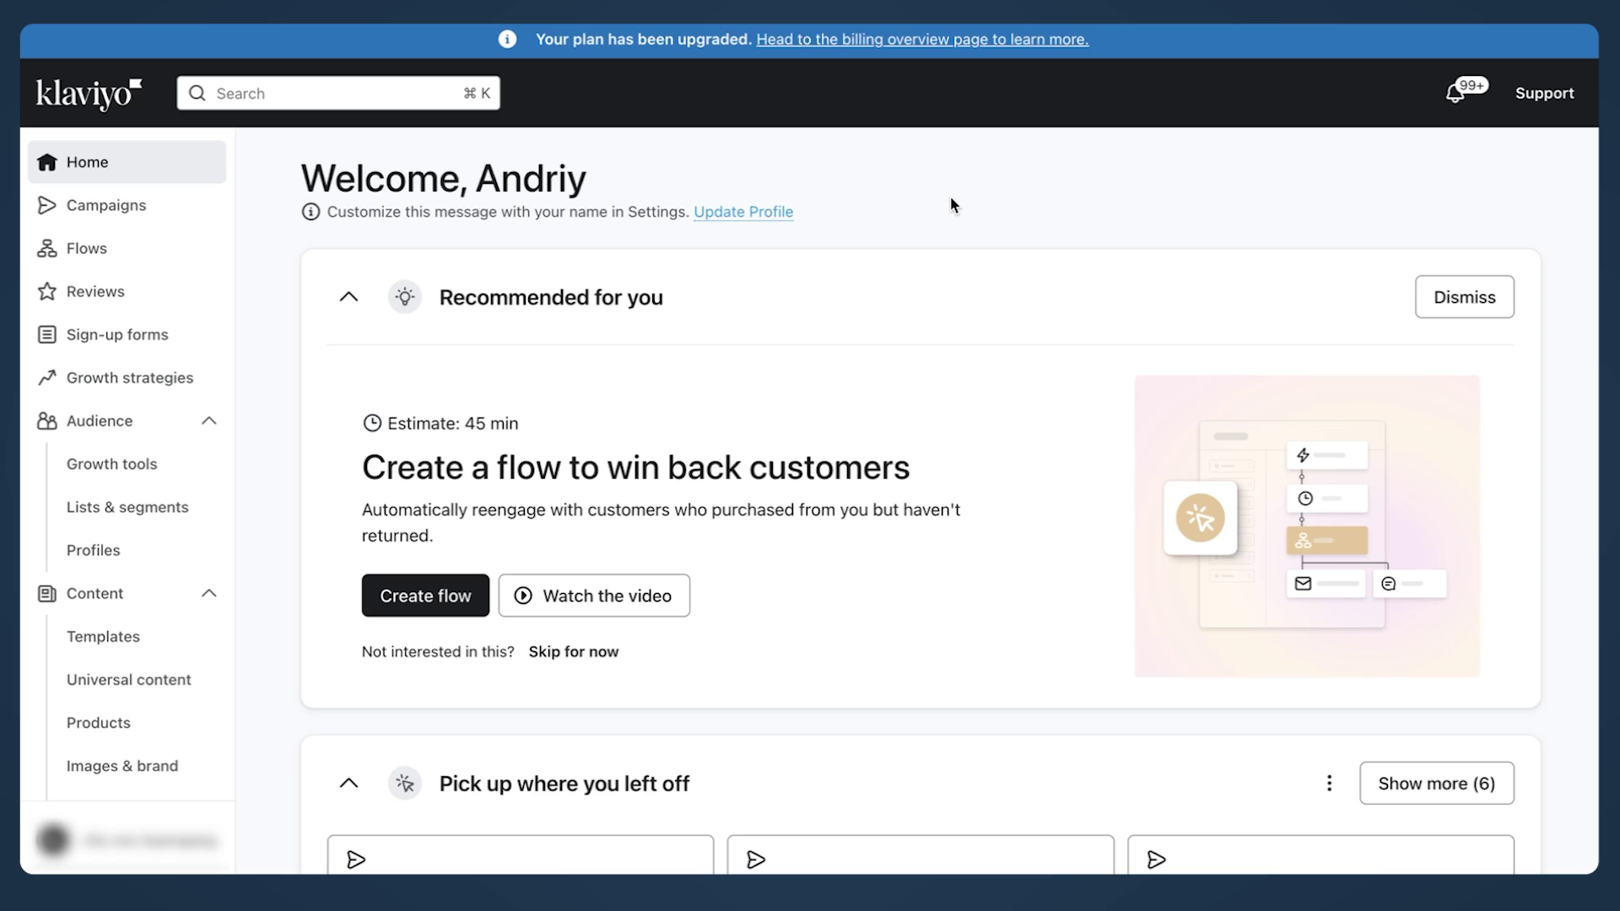
Open the Coupons page, check Uploaded Coupons, and return to the Shopify coupons list
scroll(176, 503, "down", 3)
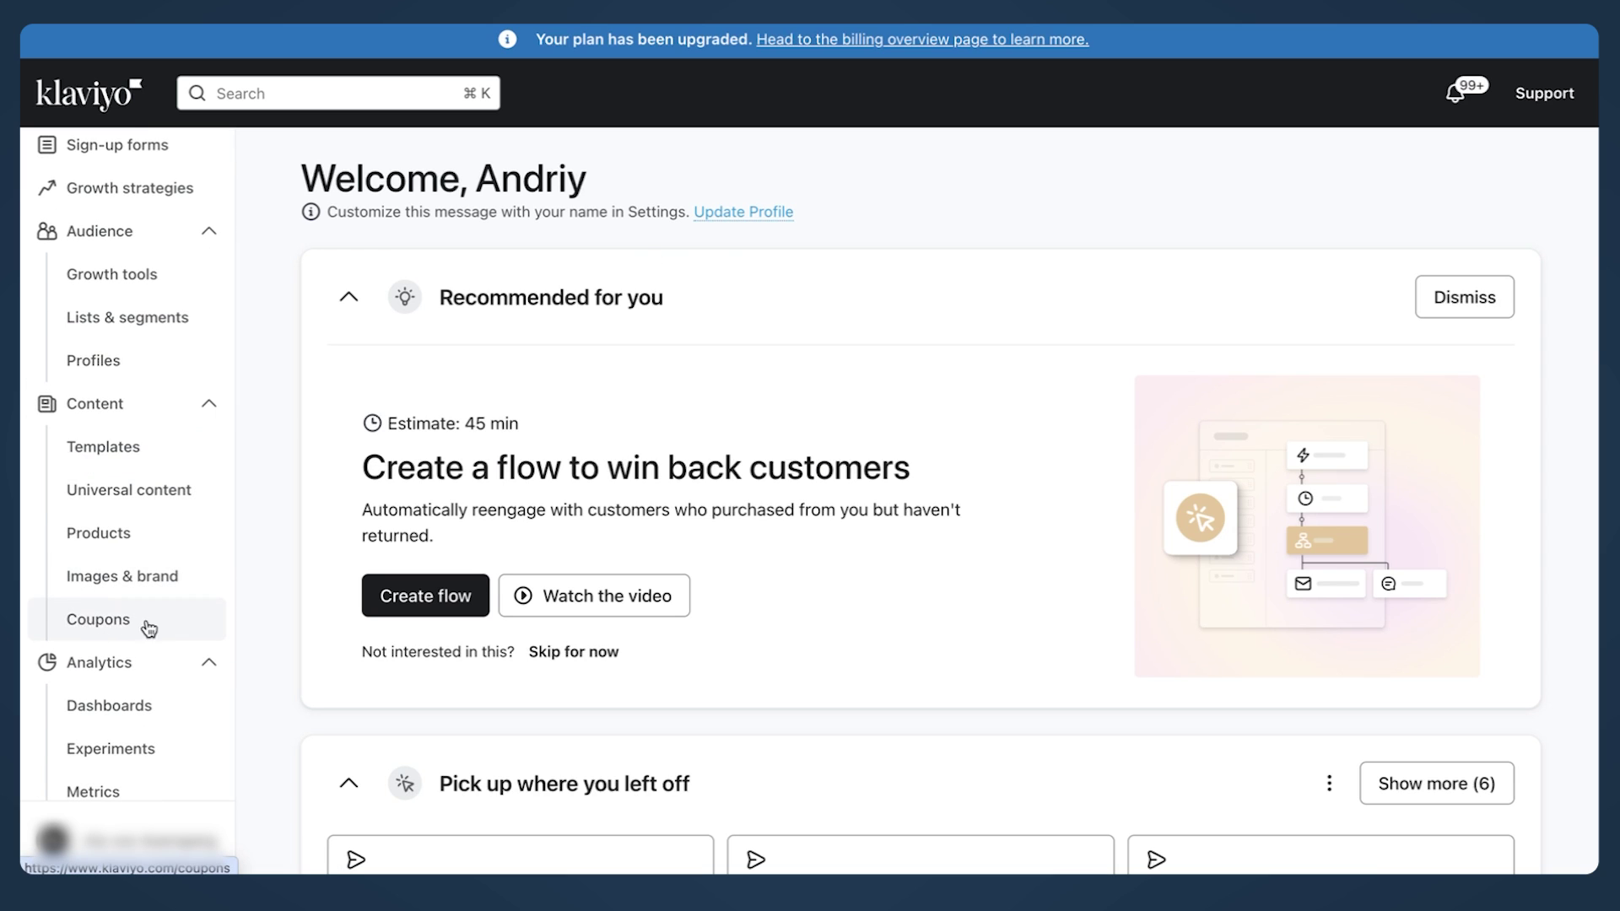
left_click(112, 631)
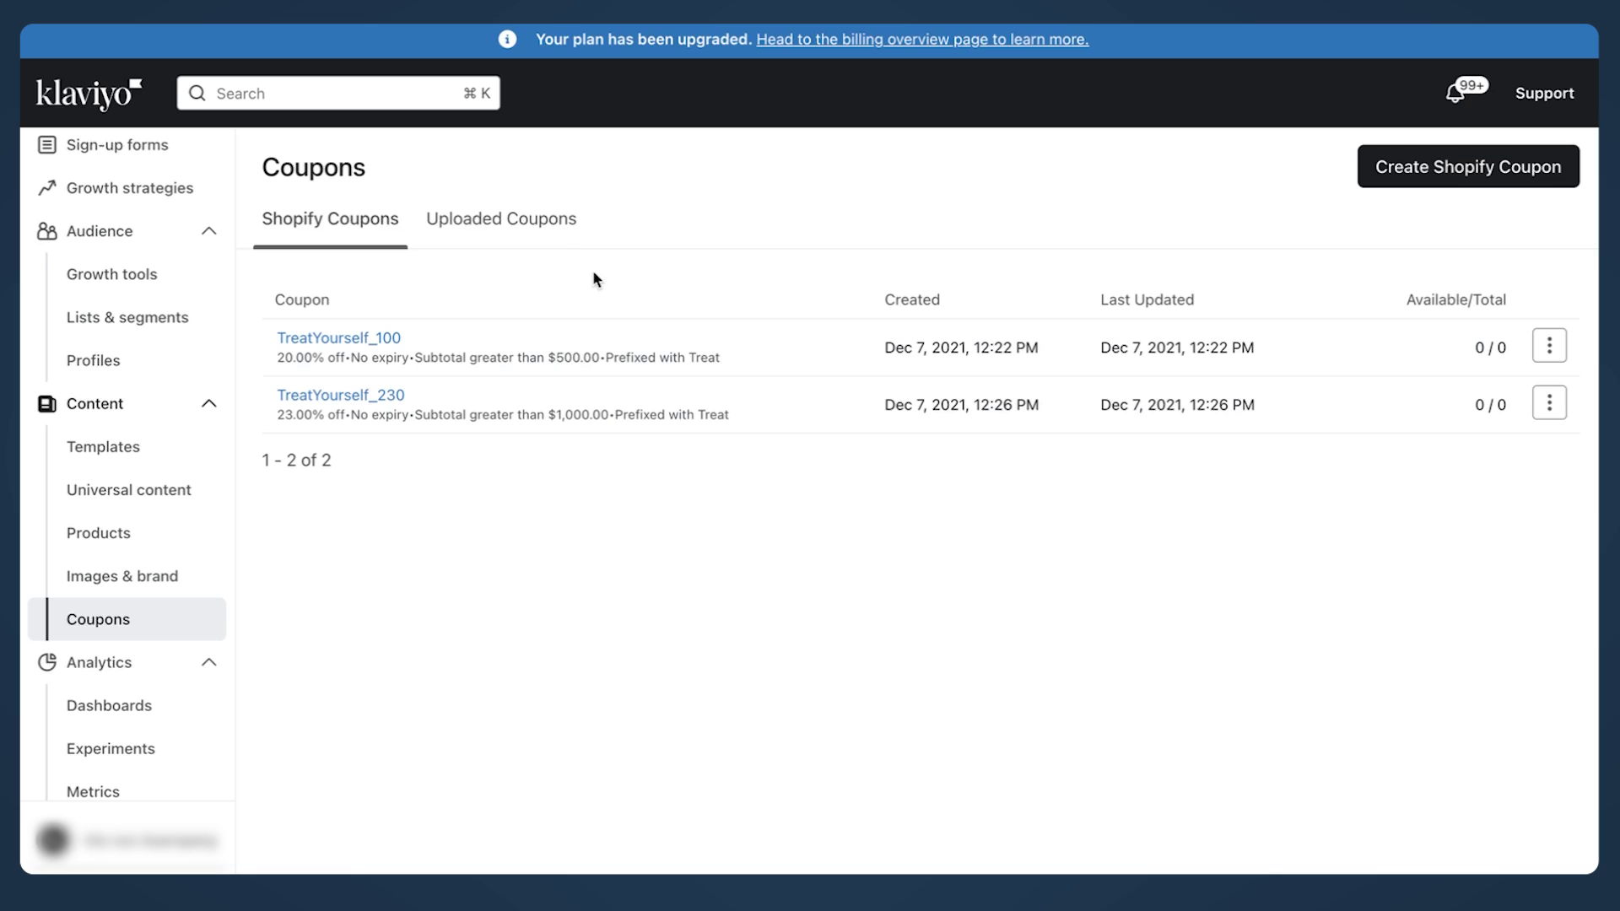
left_click(475, 245)
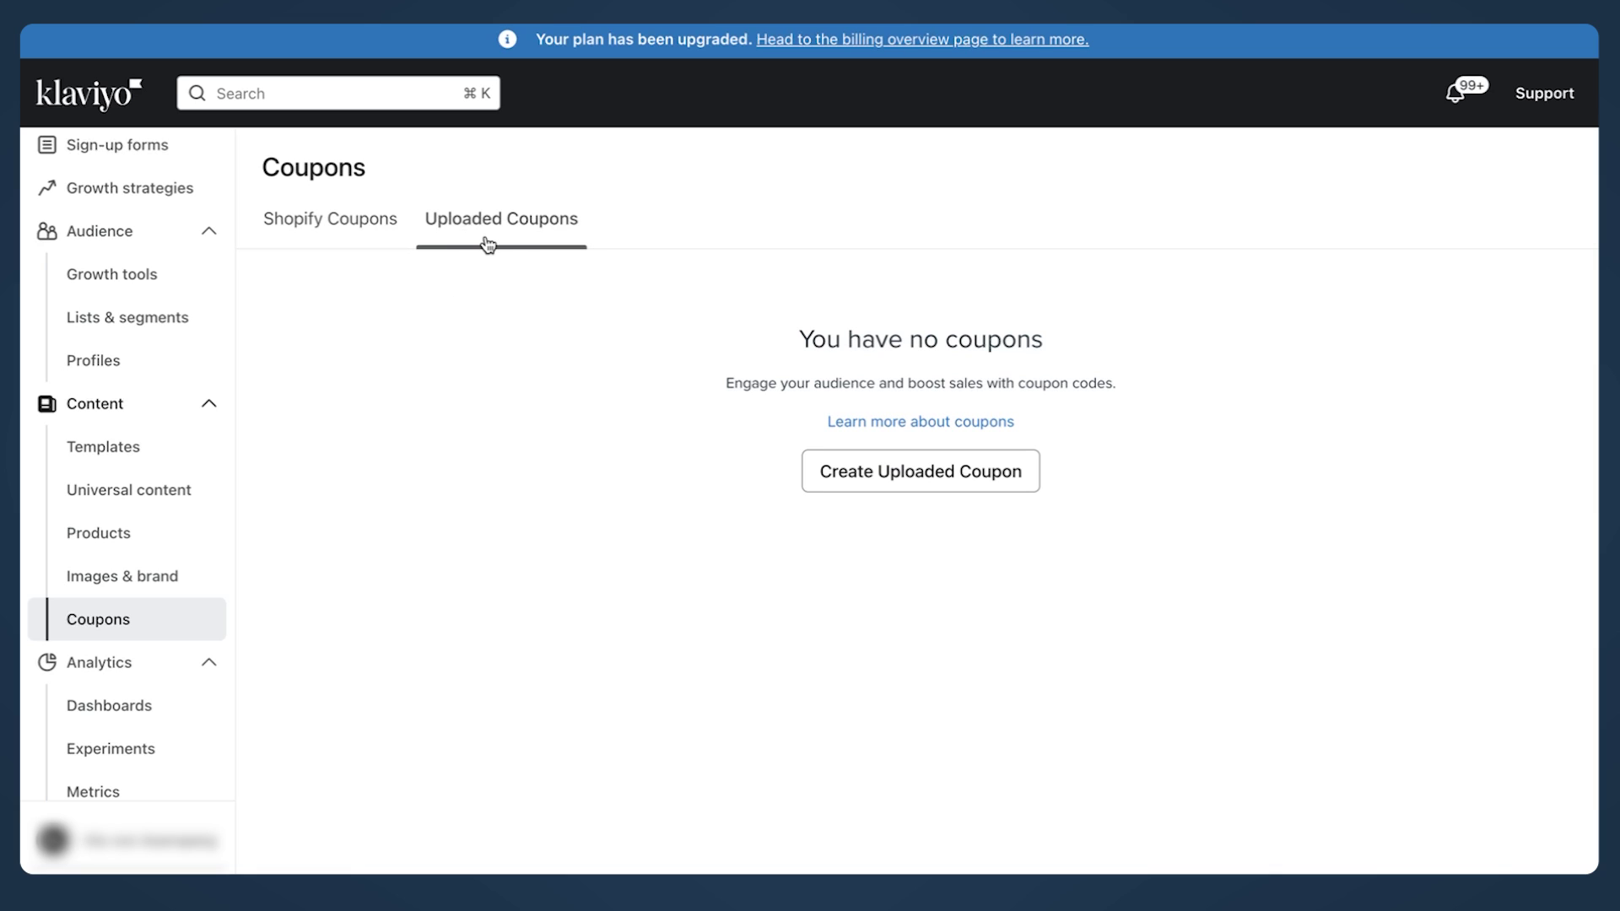
left_click(341, 240)
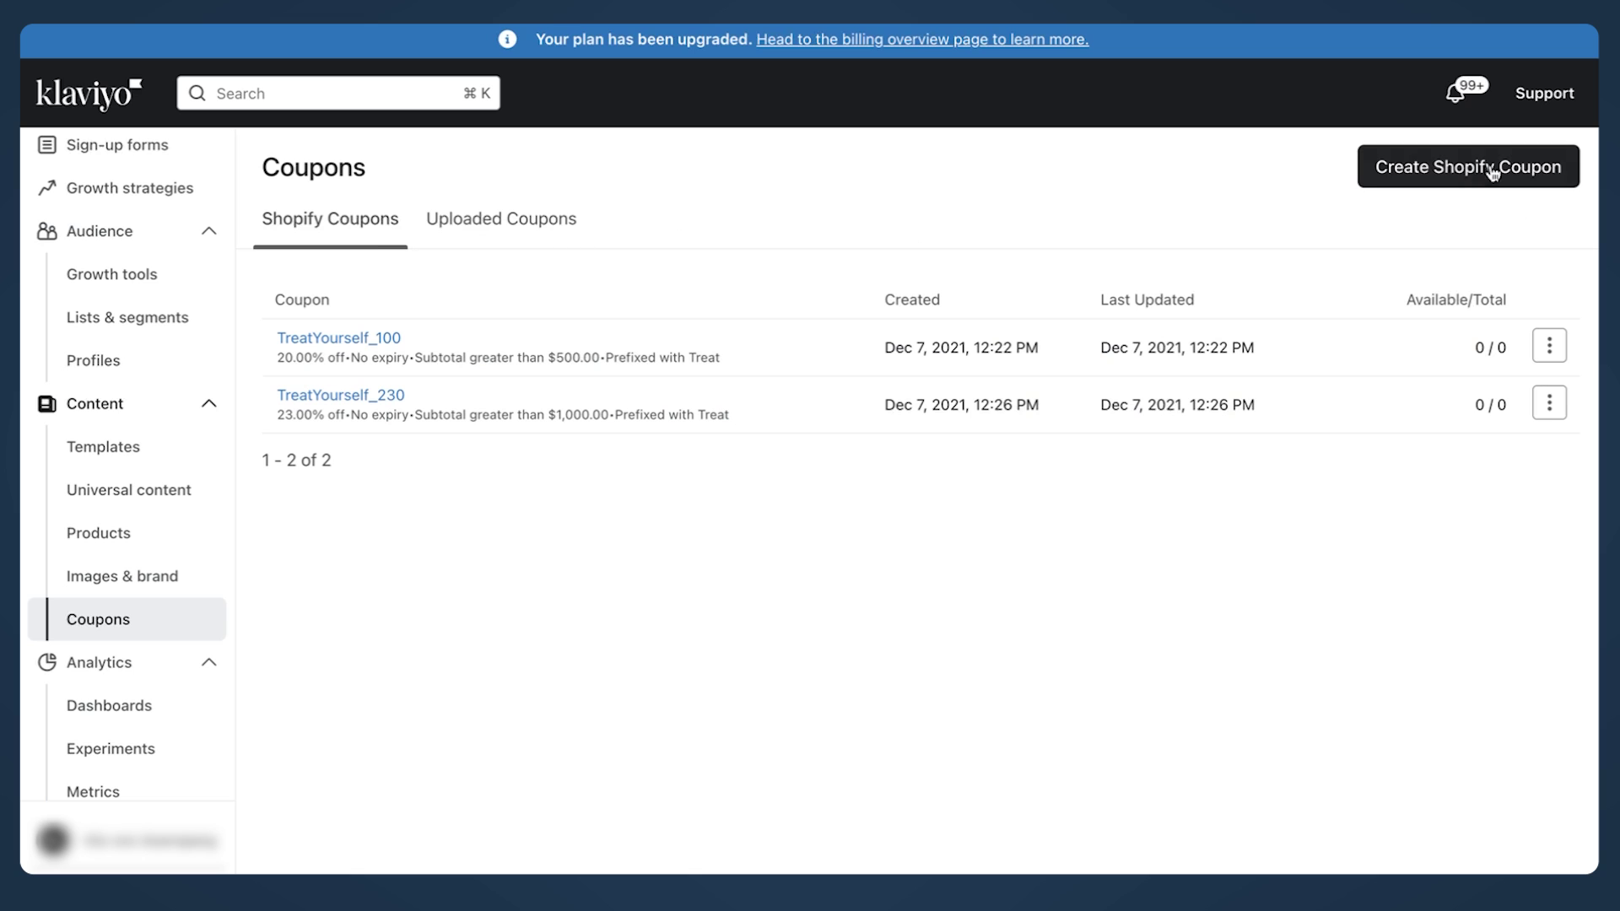
Create a new Shopify coupon named Test_20off with the code prefix mr25_
left_click(1438, 181)
scroll(920, 380, "down", 1)
scroll(844, 397, "down", 3)
left_click(653, 261)
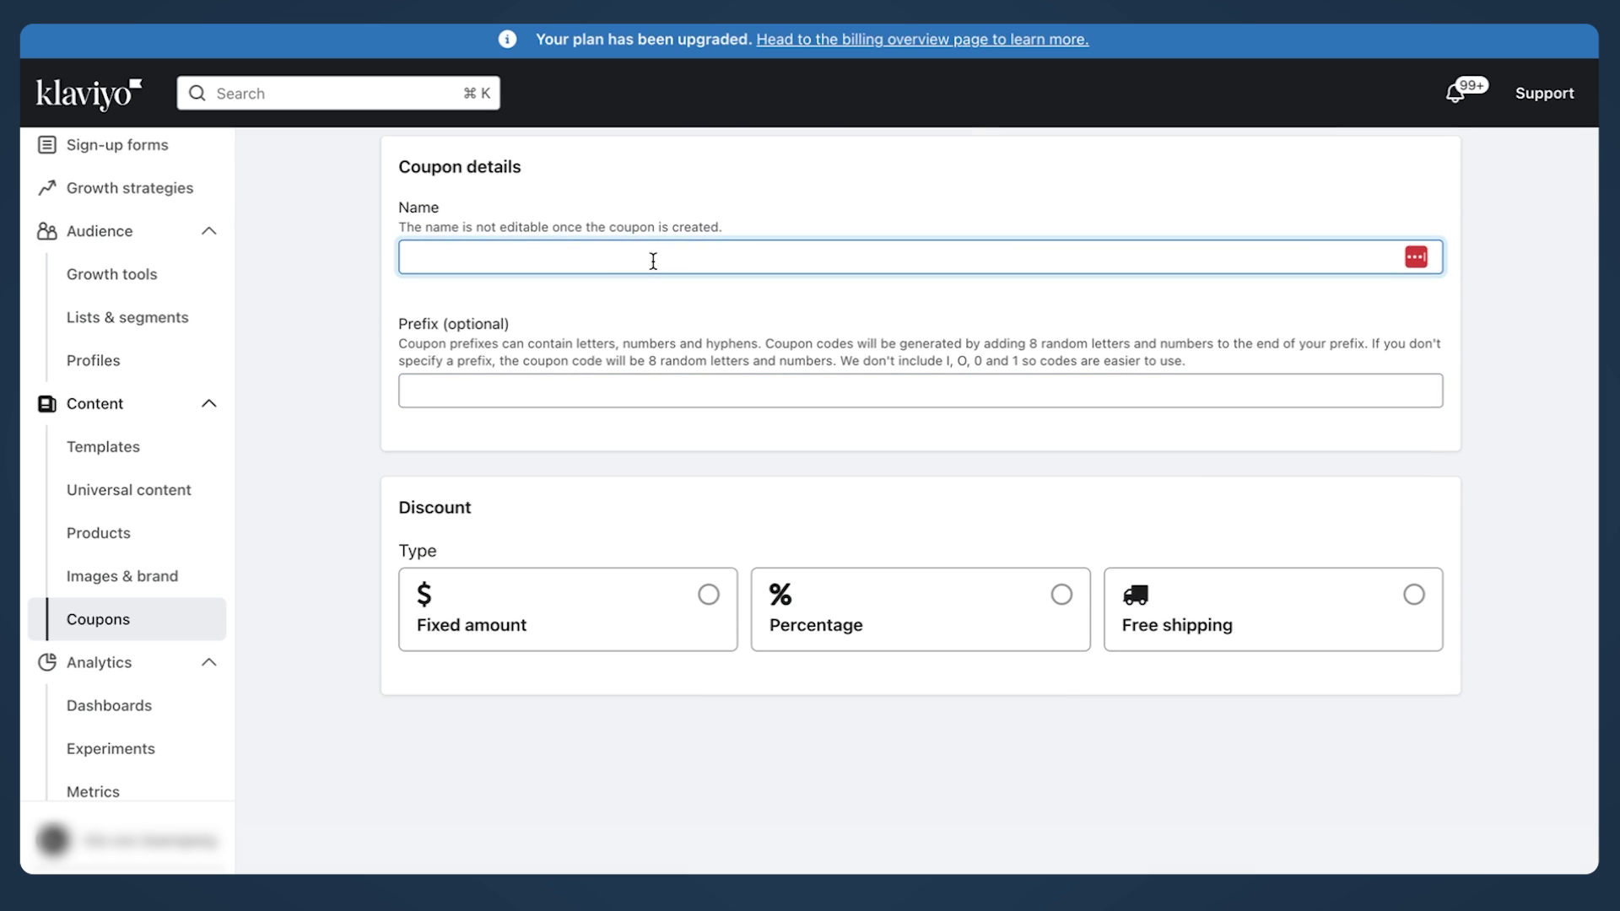
type("TEst")
key("super+a")
type("Tes")
left_click(521, 381)
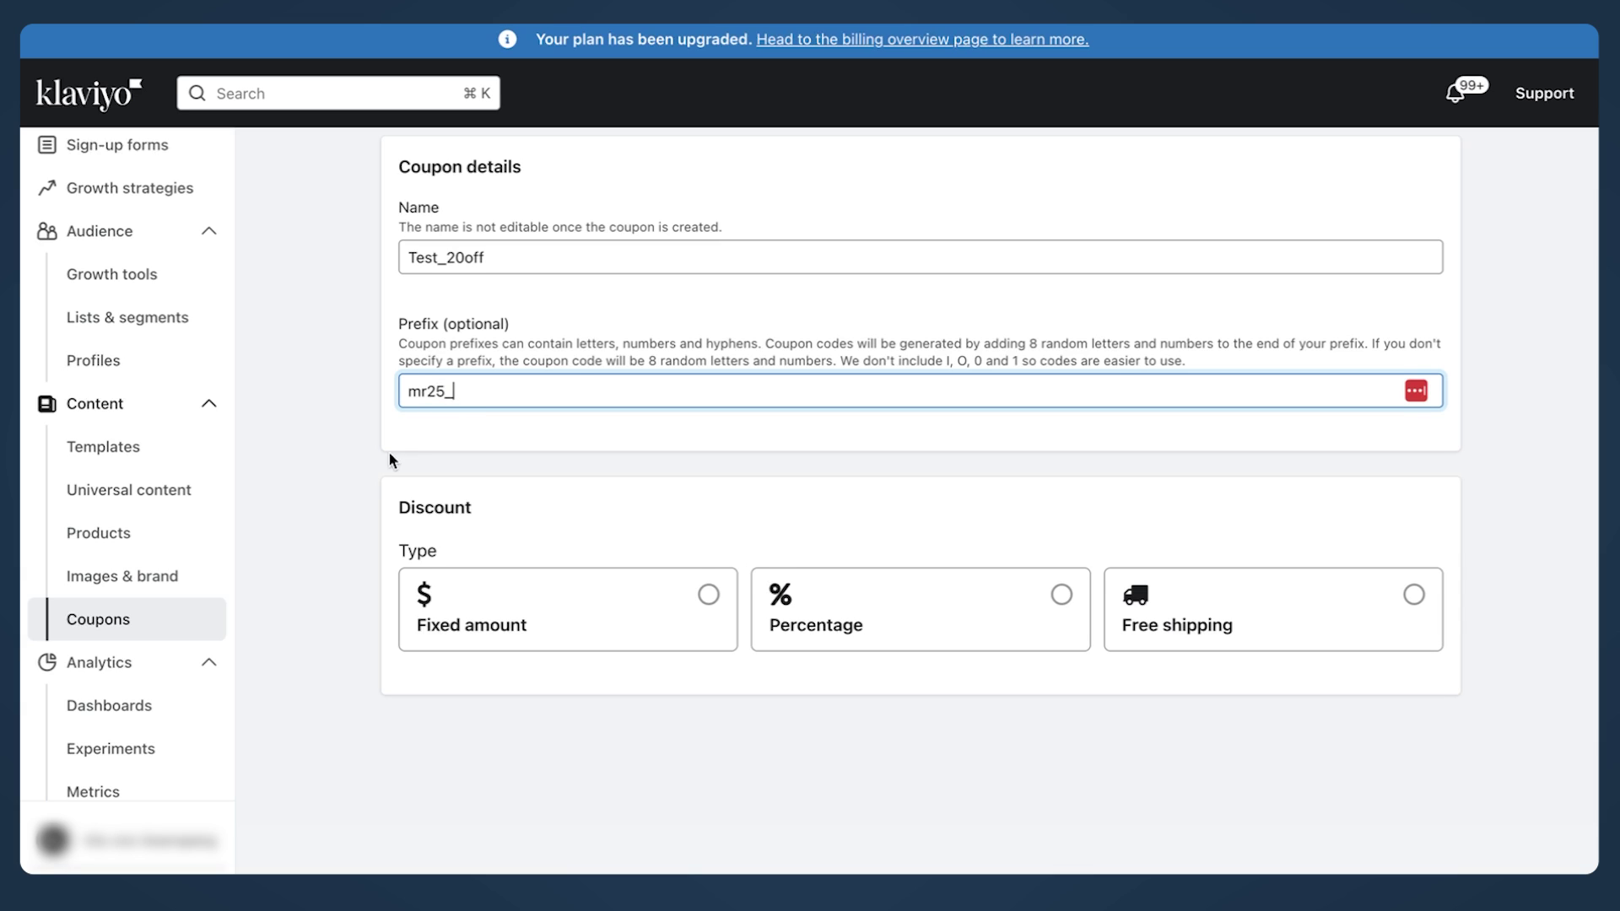
Choose the Percentage discount type after trying Fixed amount and Free shipping
left_click(860, 620)
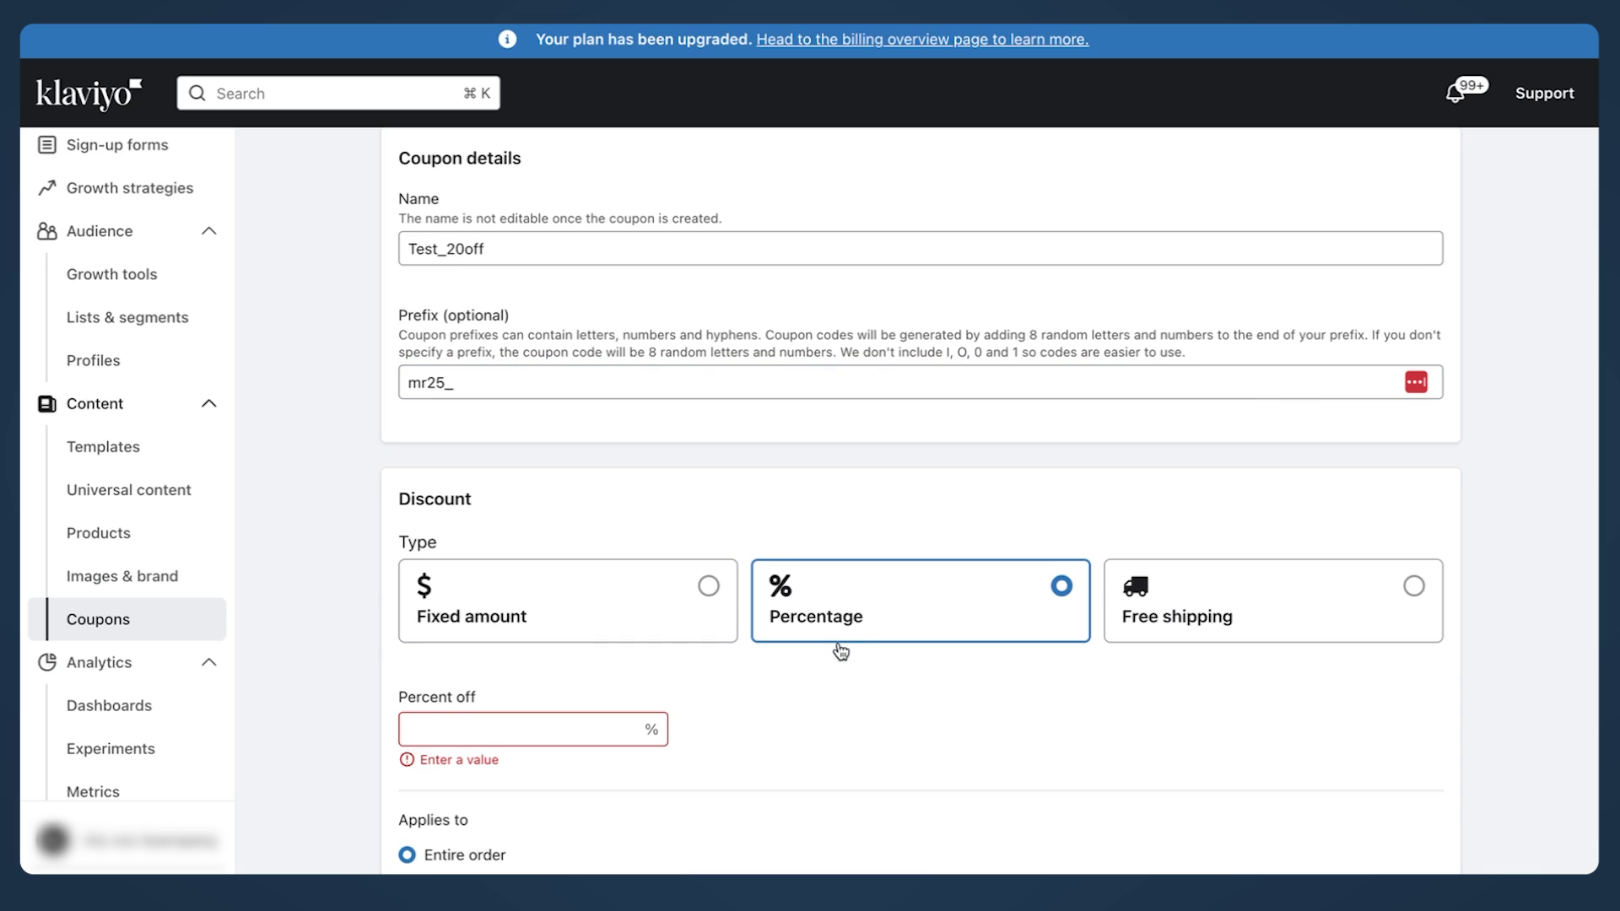
scroll(835, 624, "down", 3)
left_click(568, 435)
left_click(945, 455)
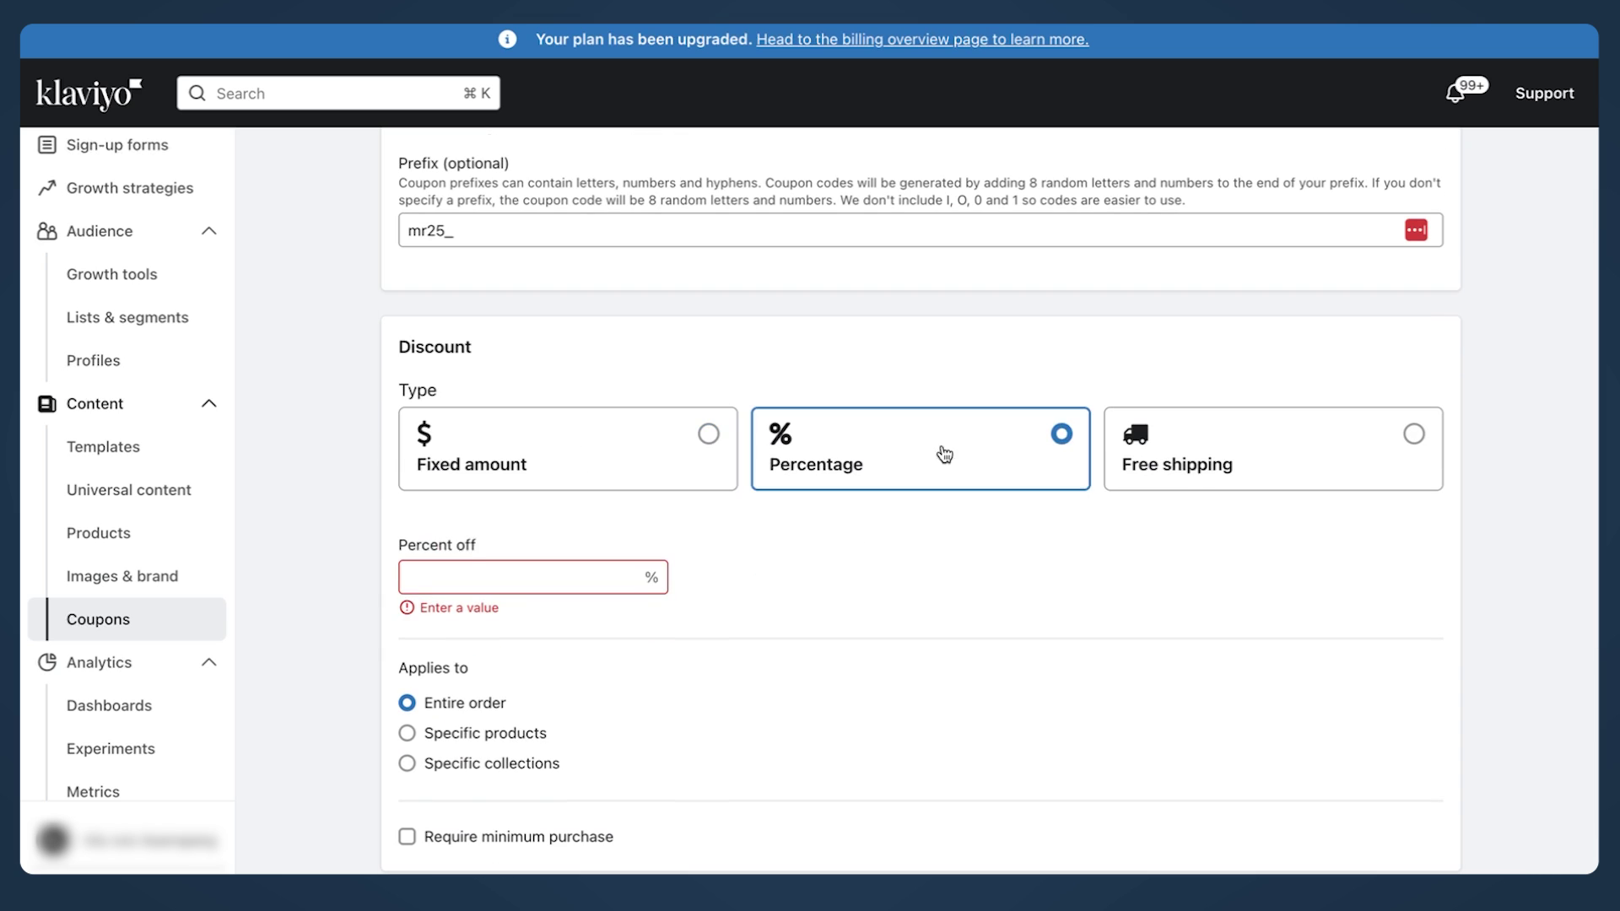
left_click(1291, 464)
left_click(868, 448)
scroll(578, 427, "down", 3)
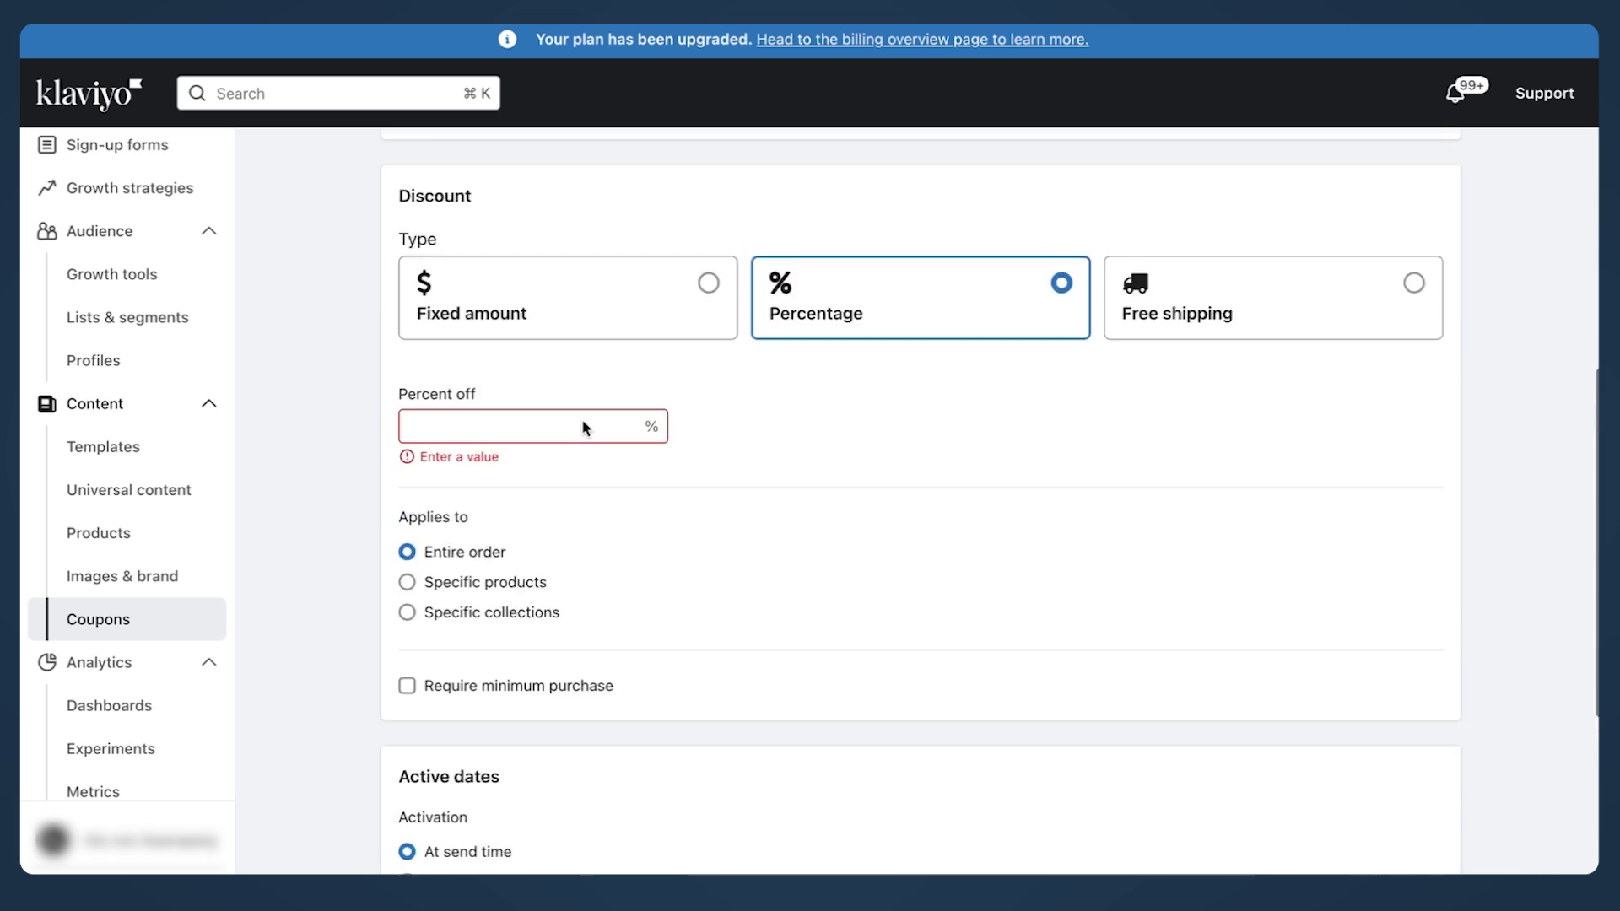
scroll(585, 428, "up", 1)
left_click(1134, 391)
left_click(962, 399)
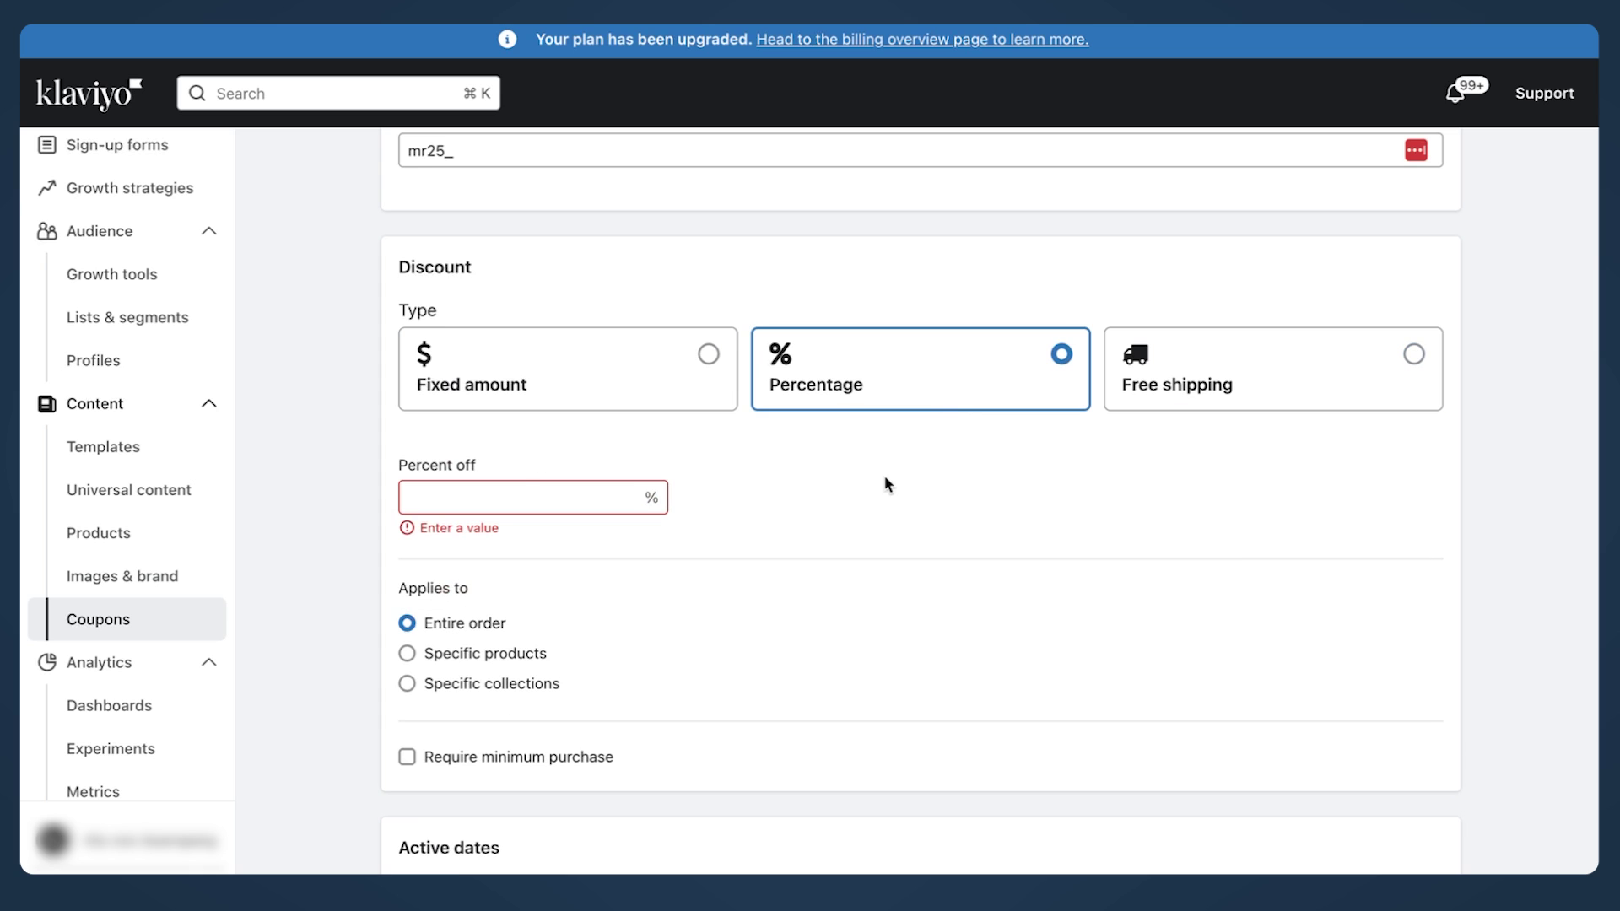
Enter 20 percent off and apply the discount to the entire order
left_click(523, 497)
type("20")
scroll(886, 484, "down", 4)
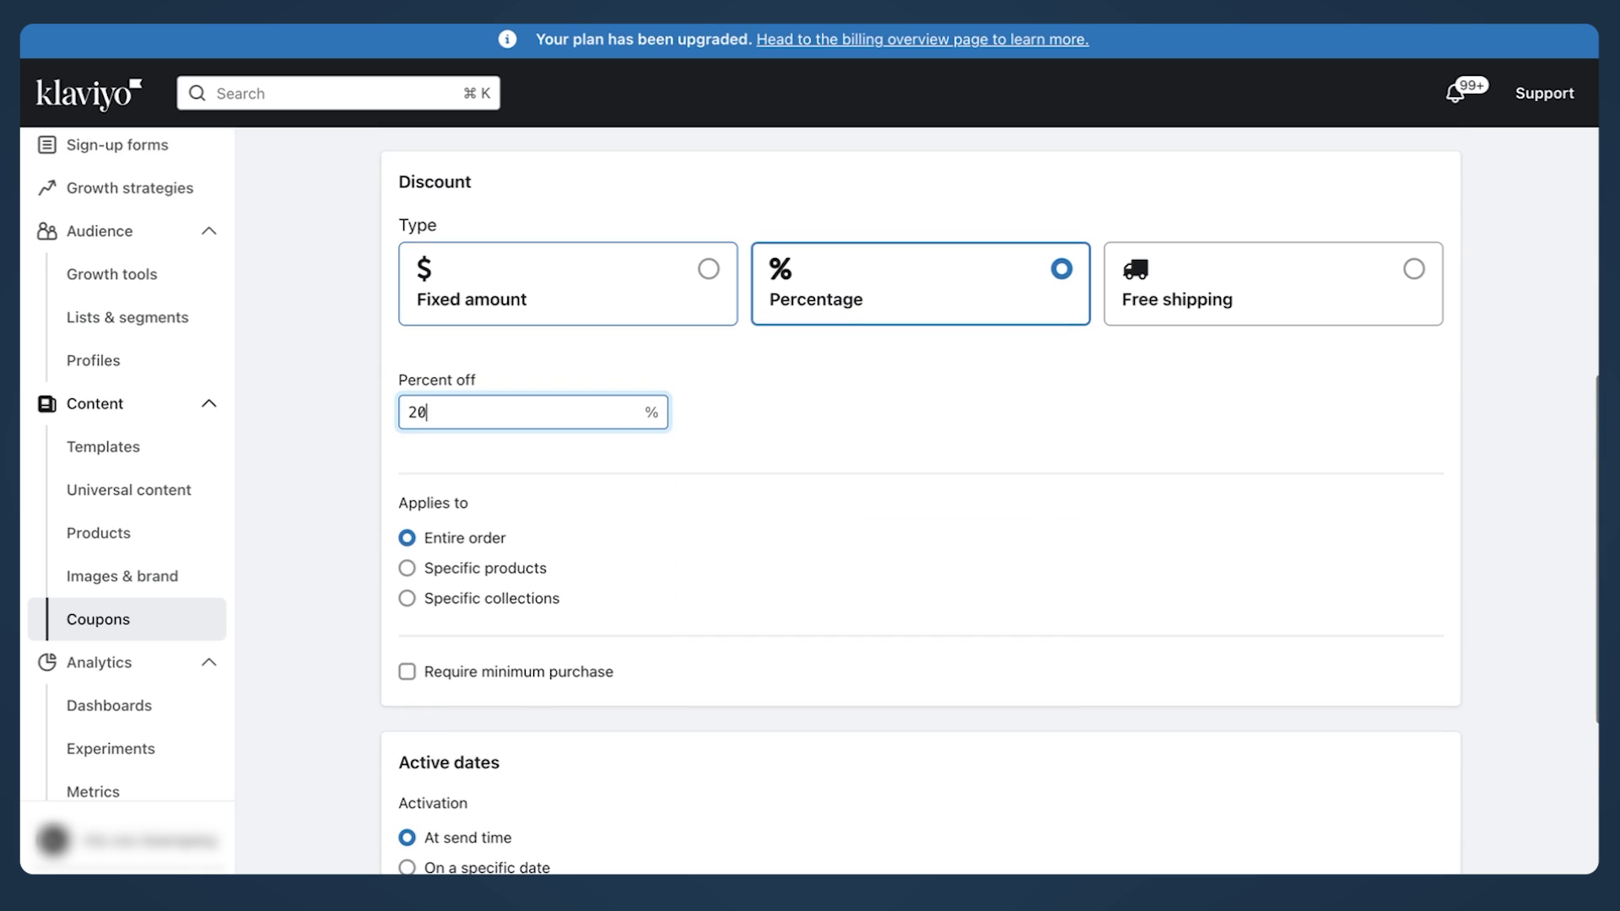
scroll(492, 587, "down", 1)
left_click(468, 500)
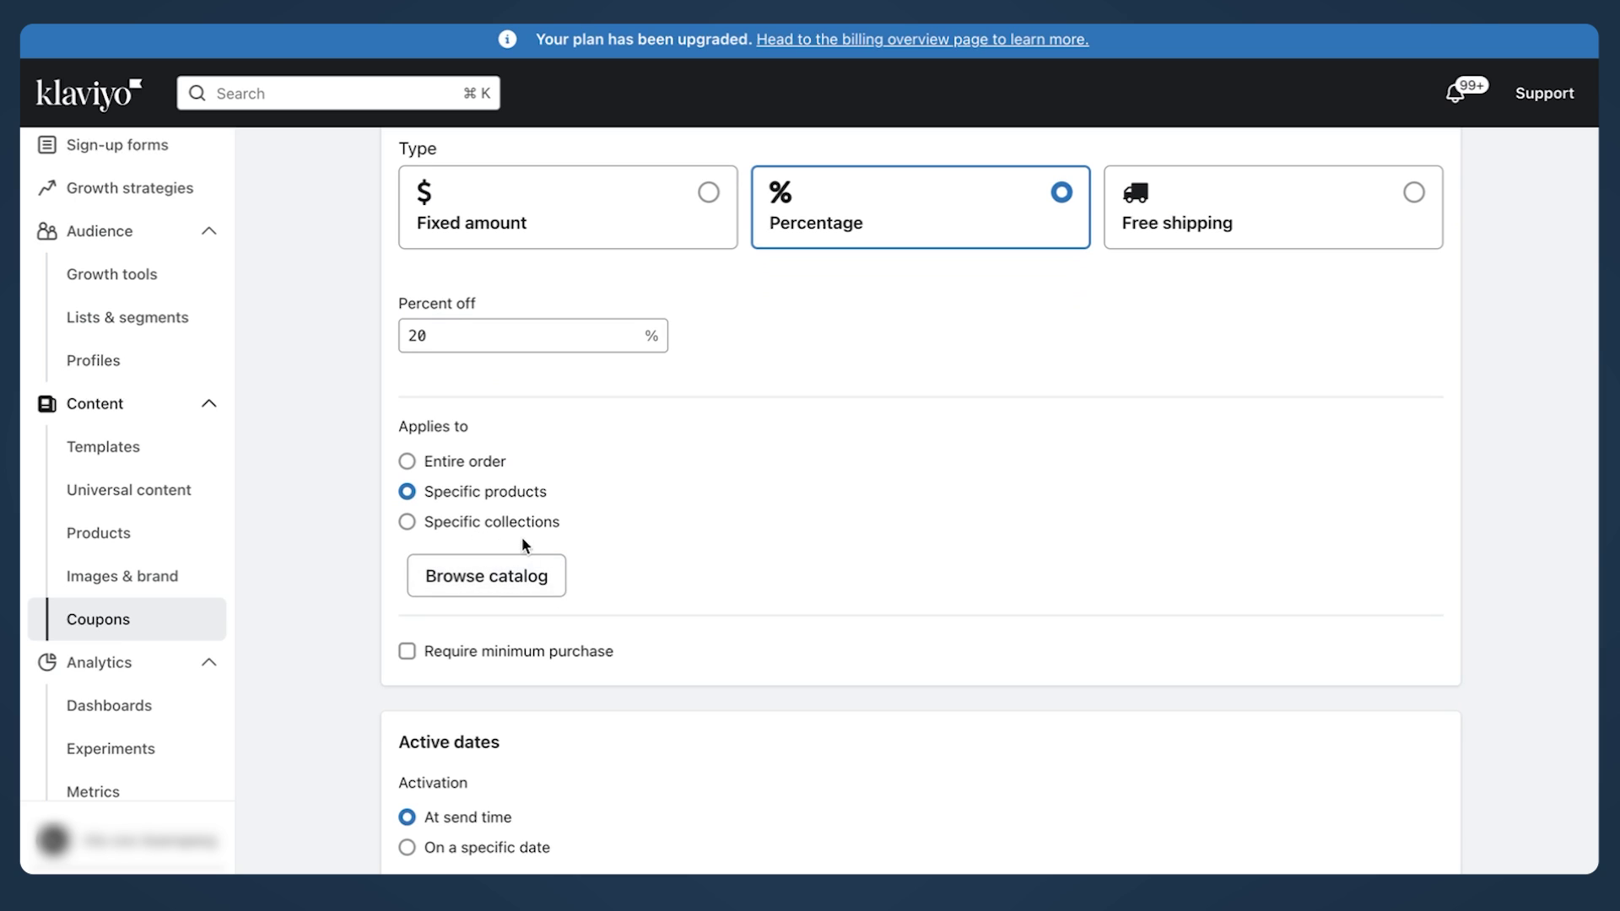
left_click(523, 530)
left_click(478, 461)
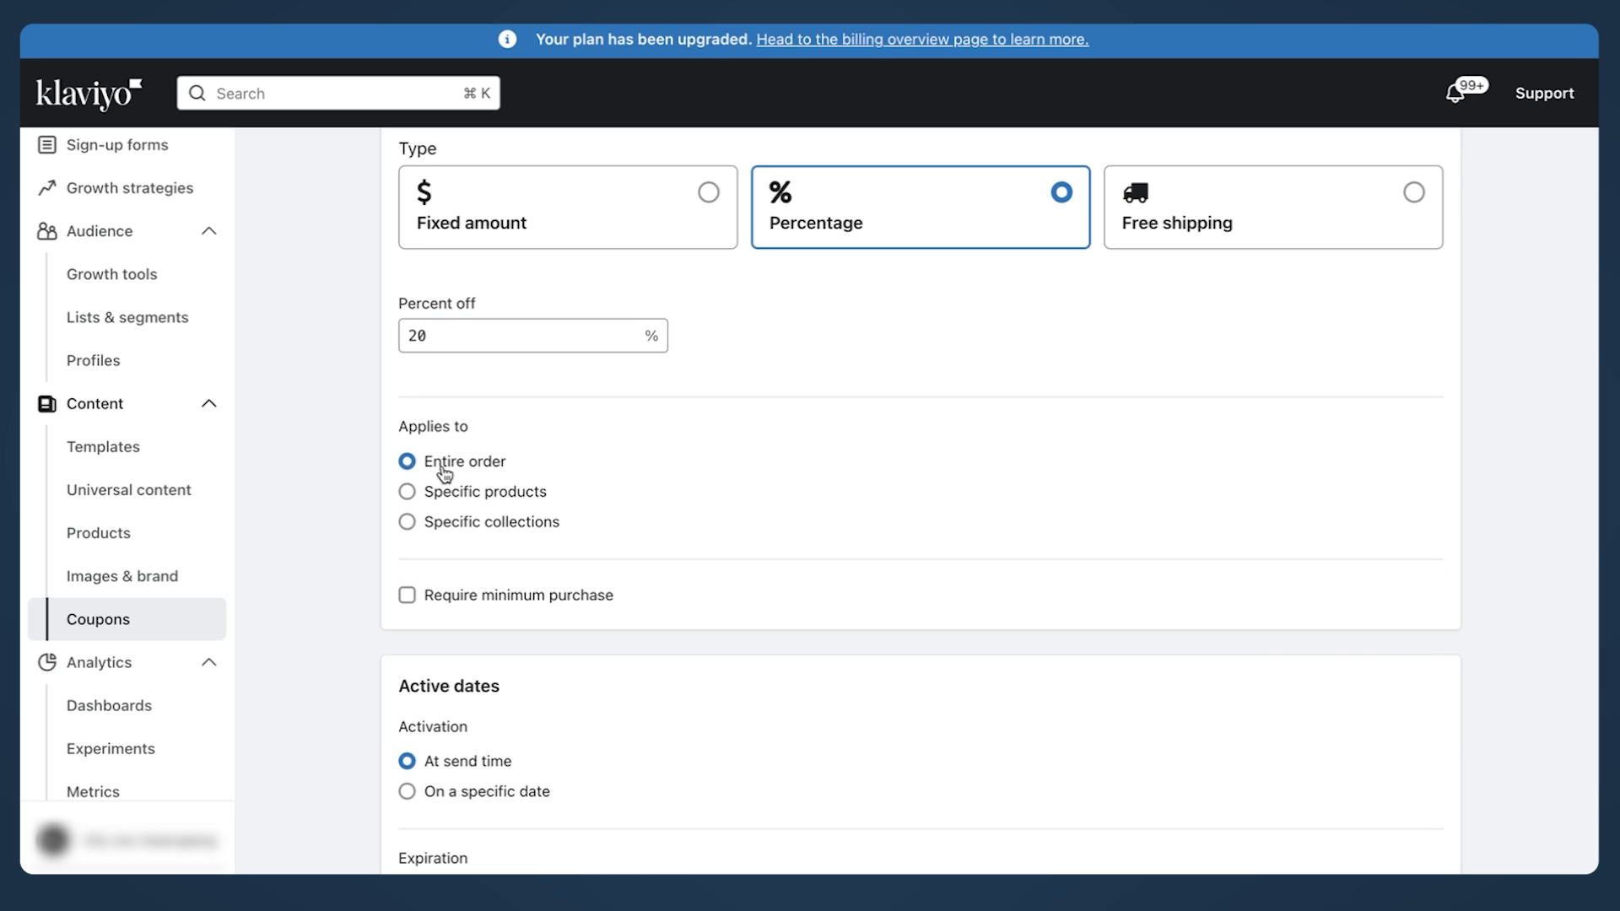
Turn on the minimum purchase requirement and review the form
scroll(473, 498, "down", 2)
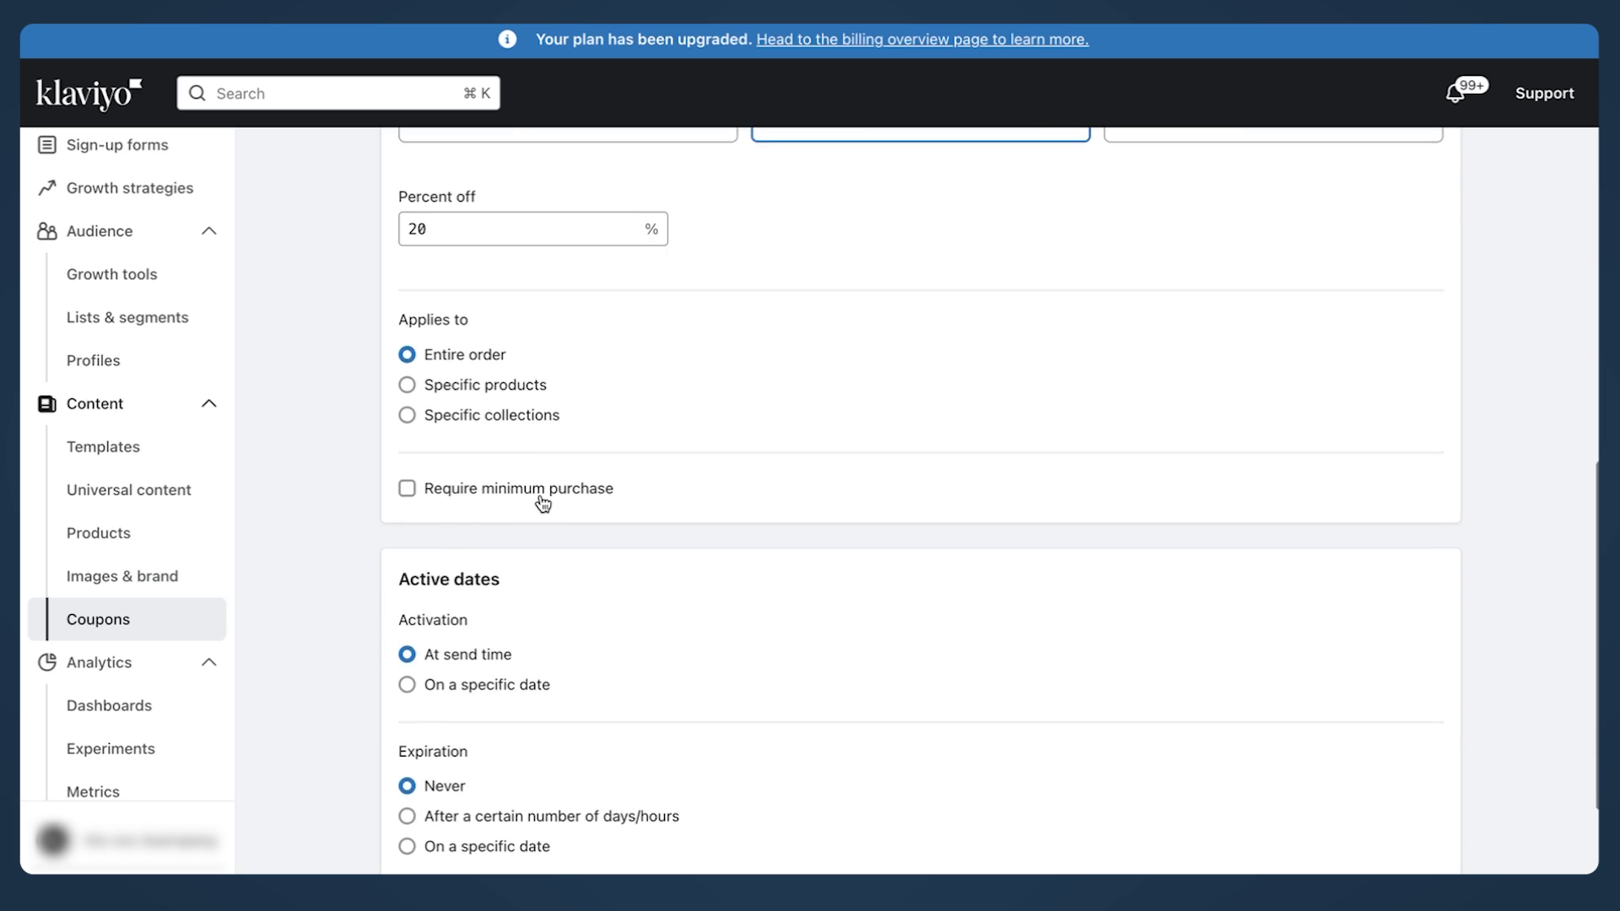
left_click(440, 481)
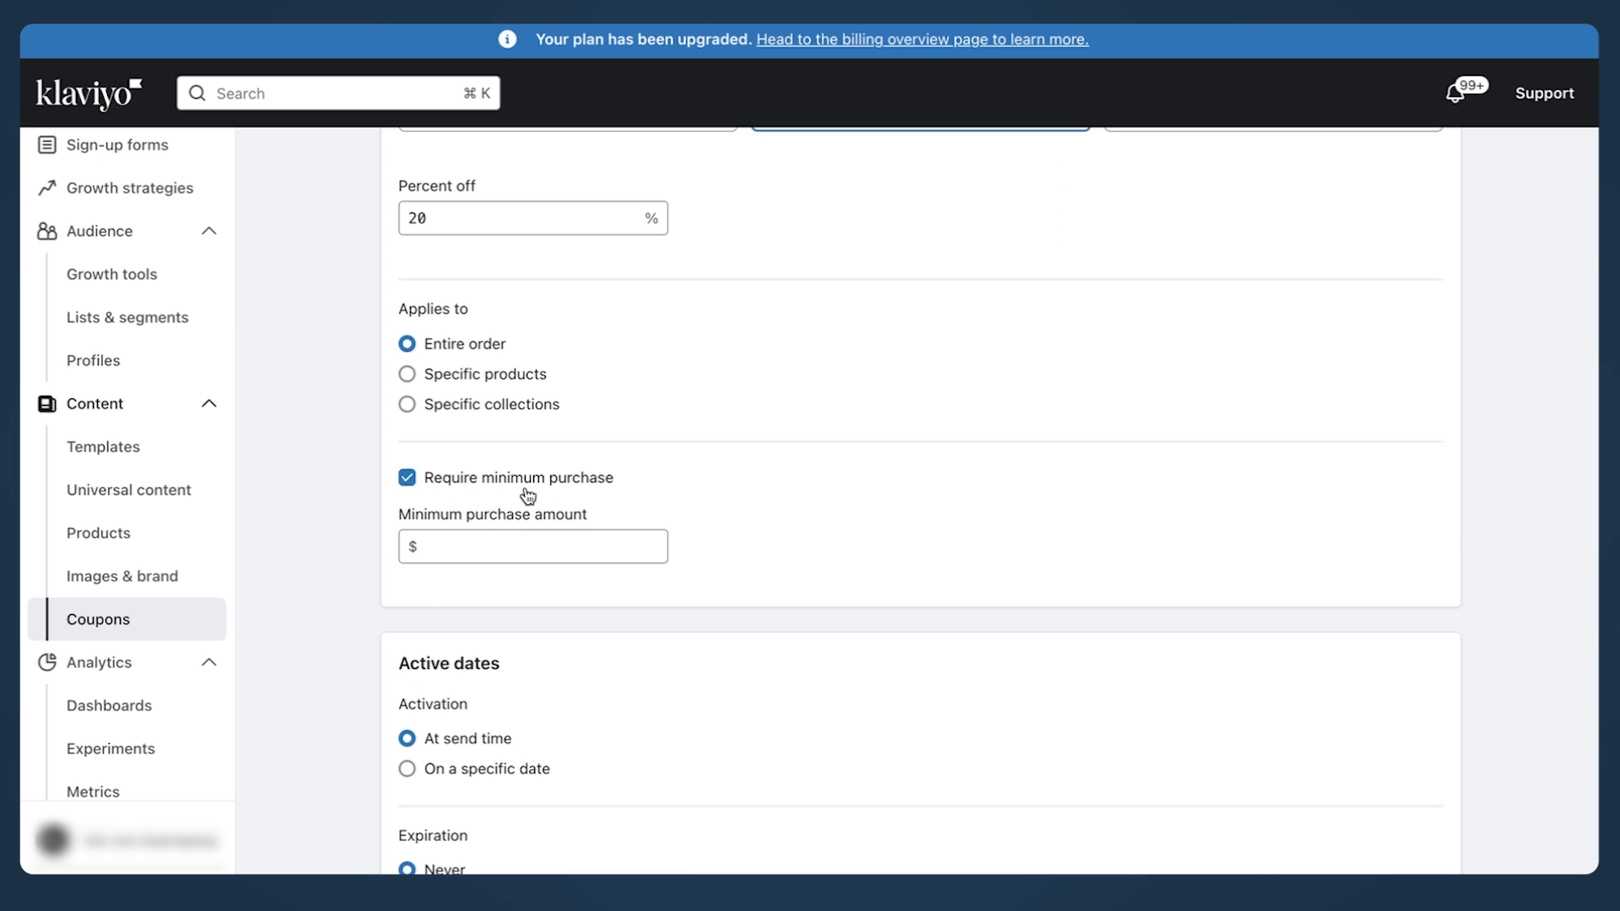
scroll(587, 507, "up", 3)
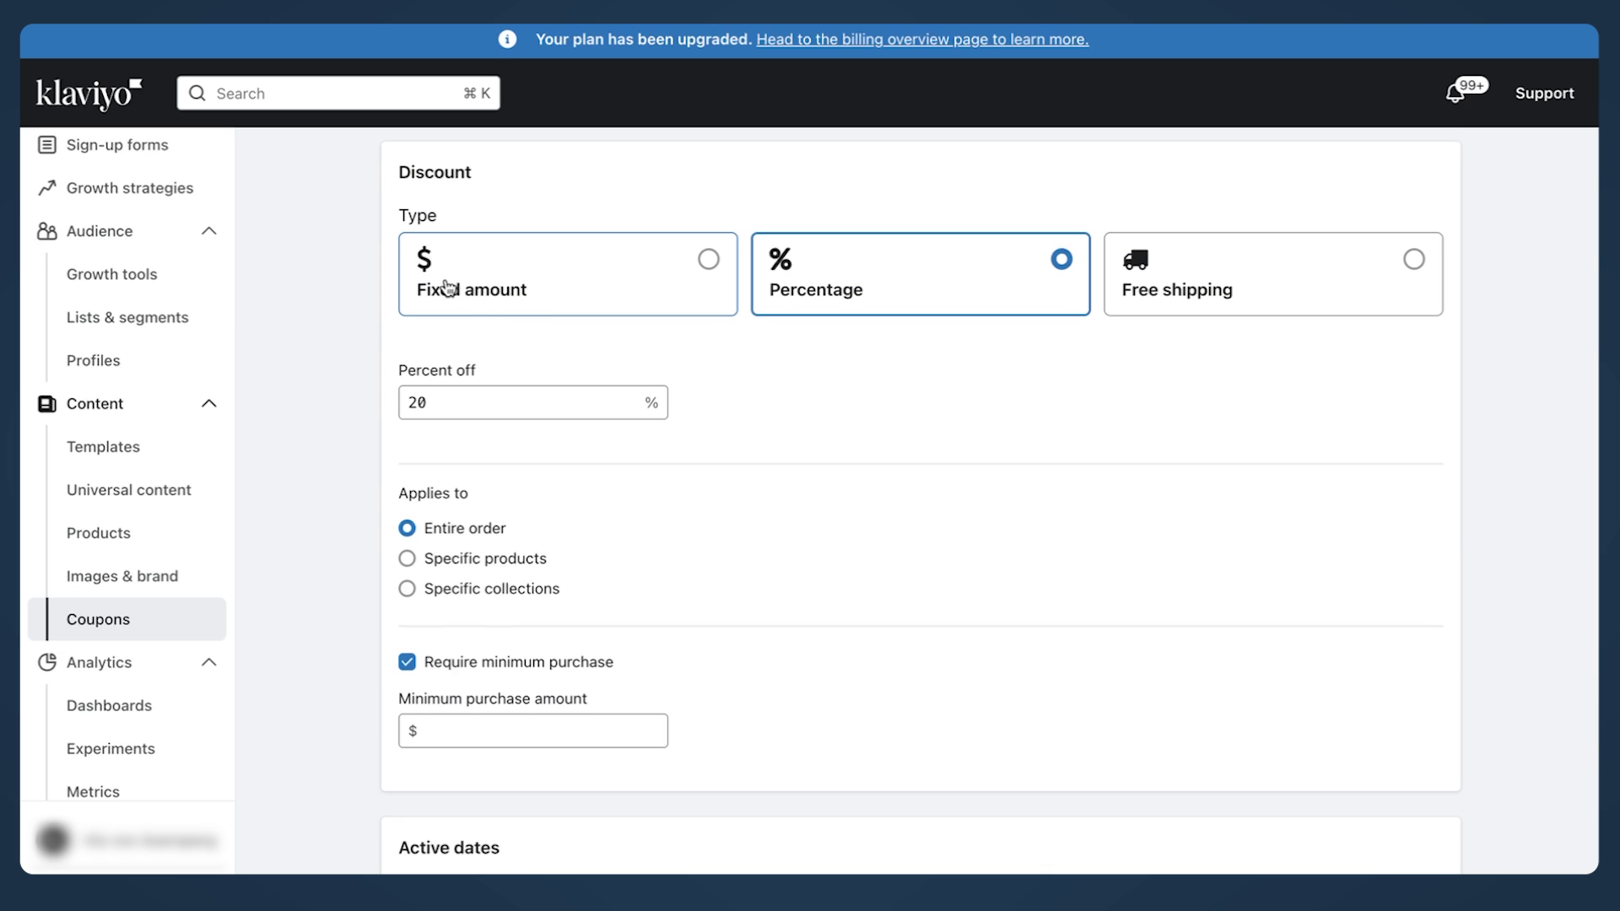
scroll(560, 335, "down", 1)
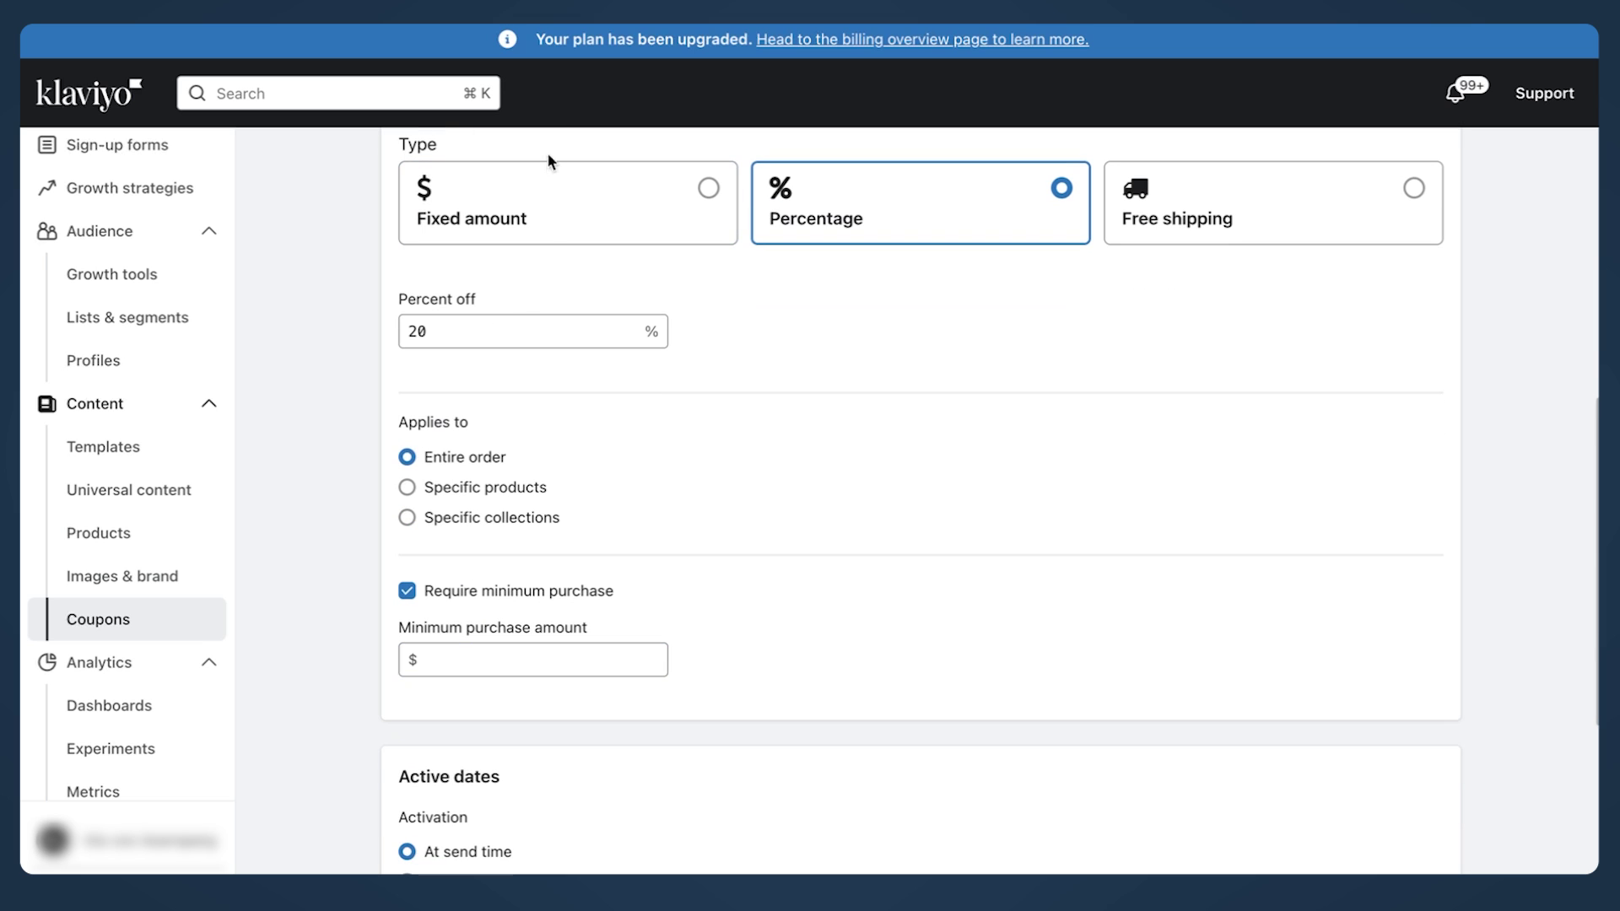
scroll(539, 549, "down", 3)
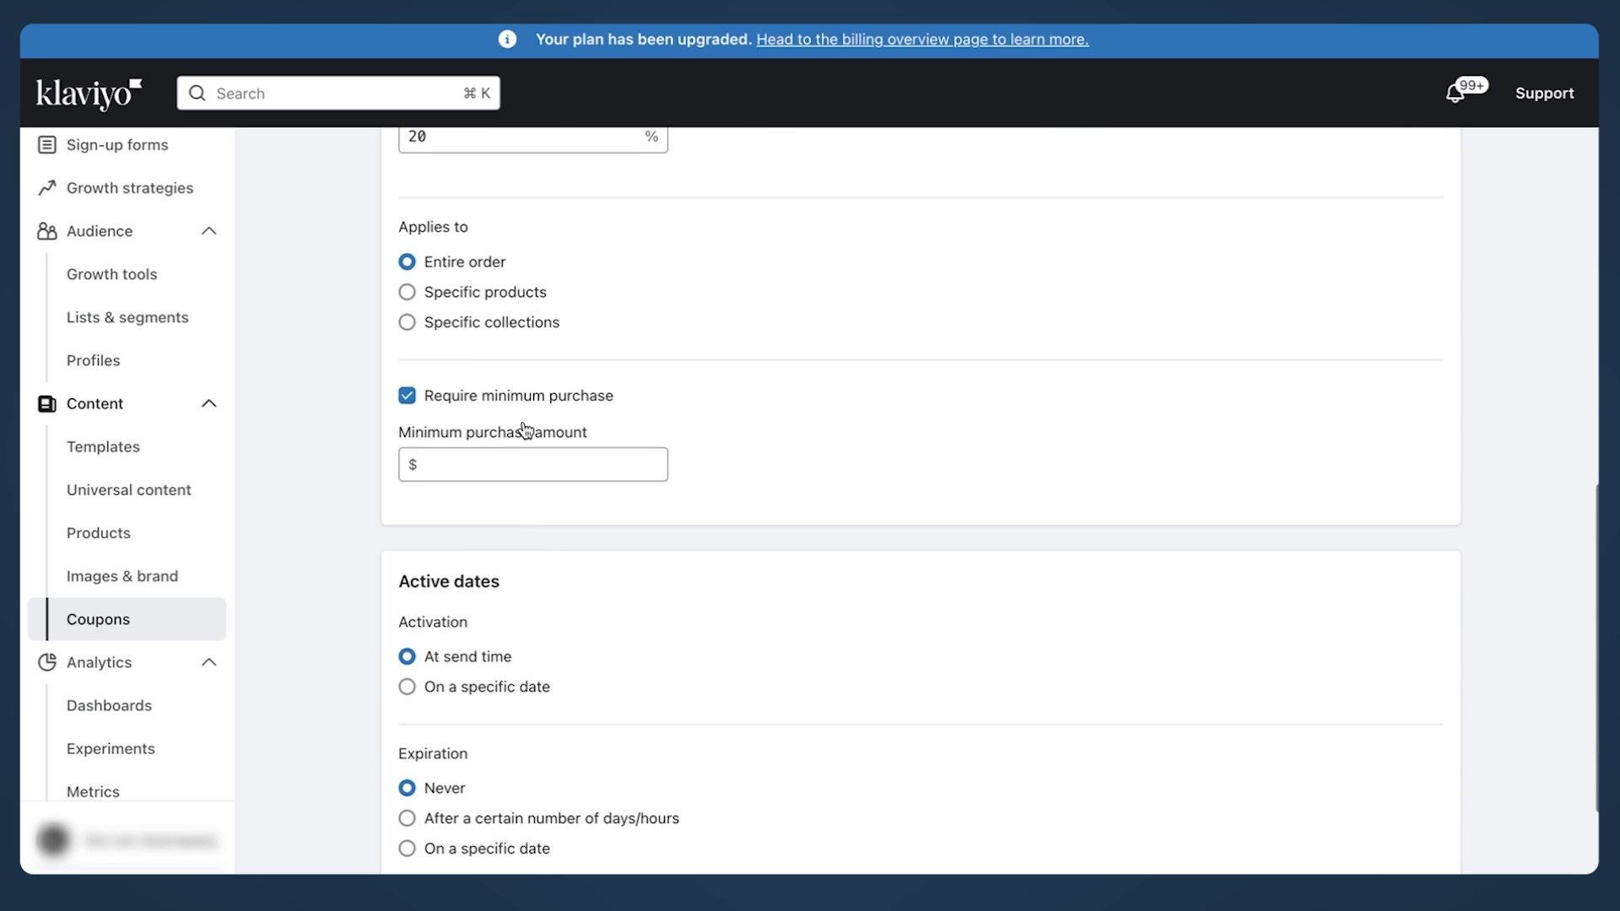
Switch off the coupon's minimum purchase requirement
left_click(488, 400)
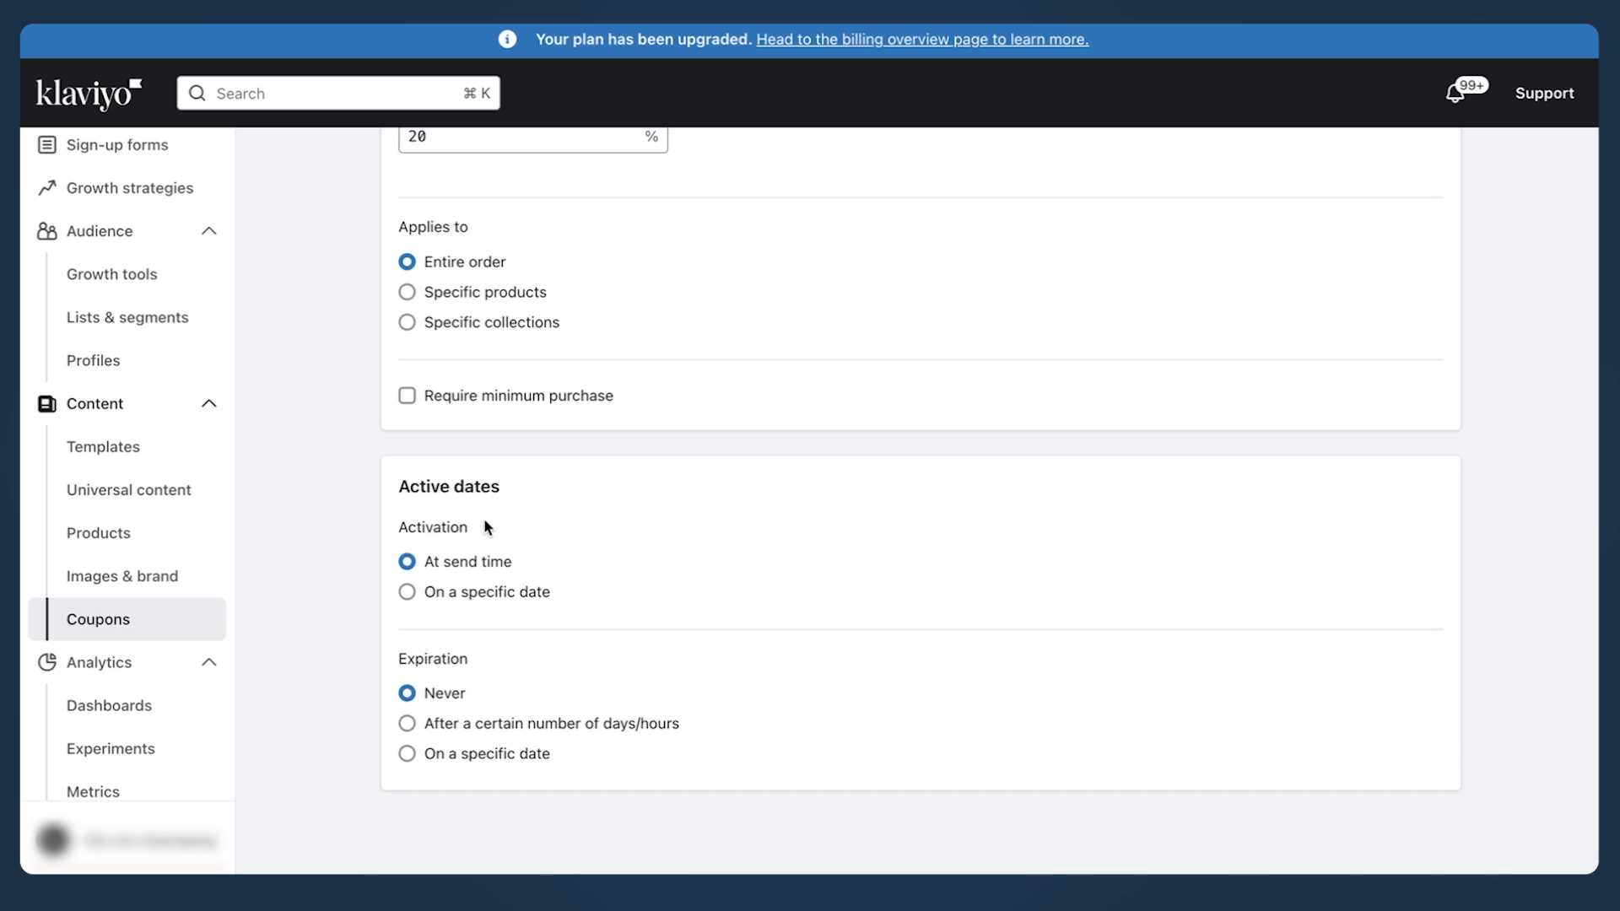
scroll(439, 502, "down", 1)
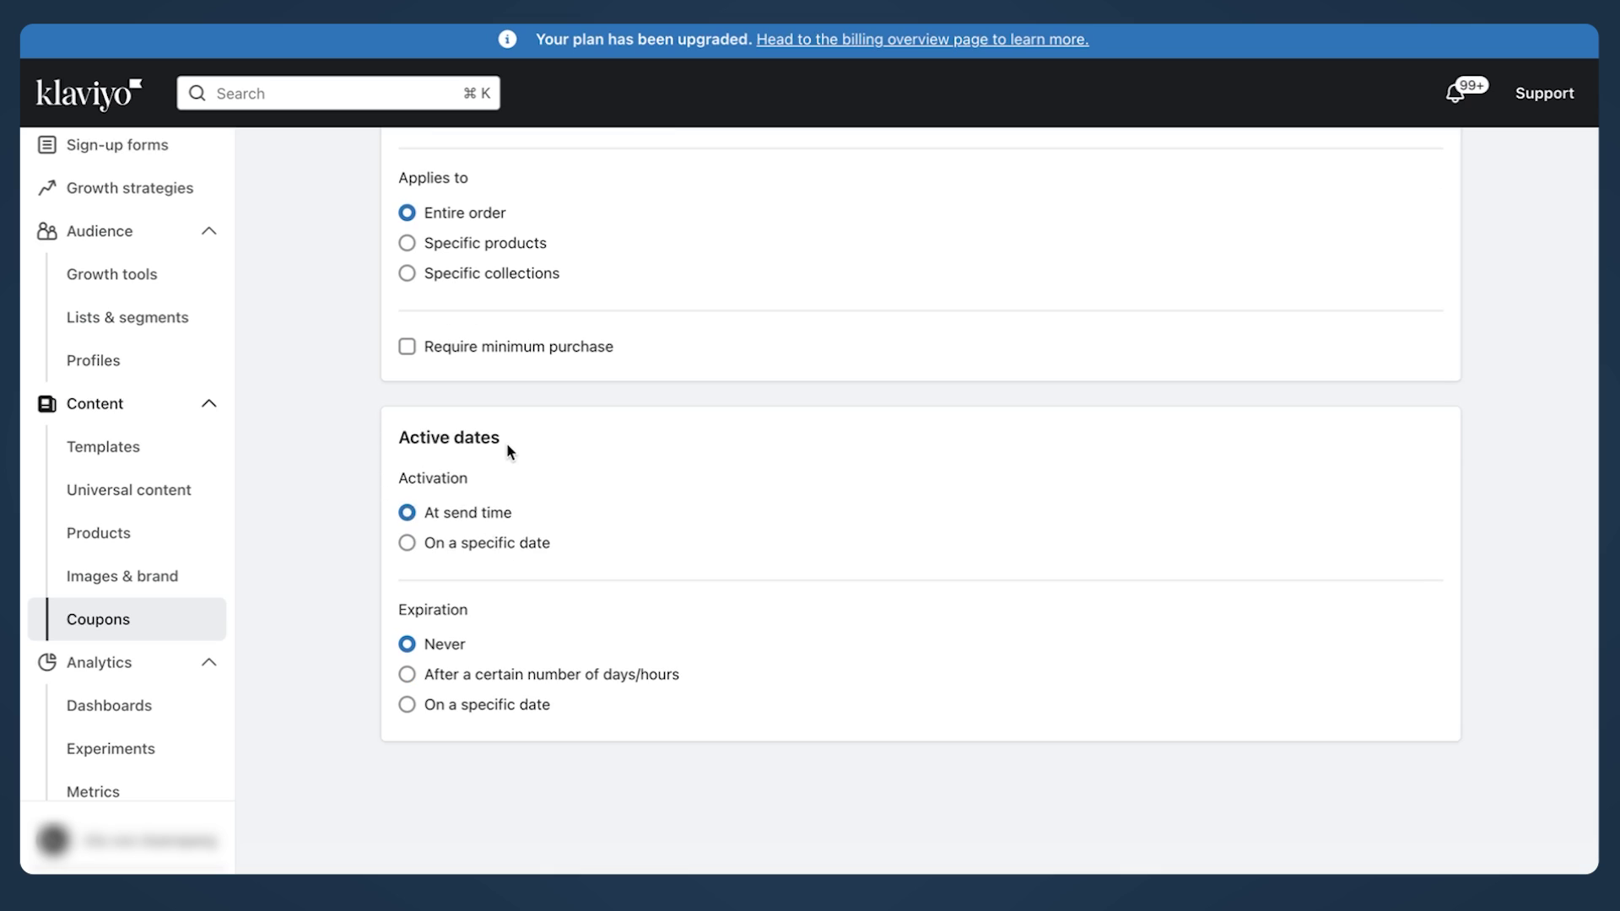
left_click_drag(506, 443, 397, 452)
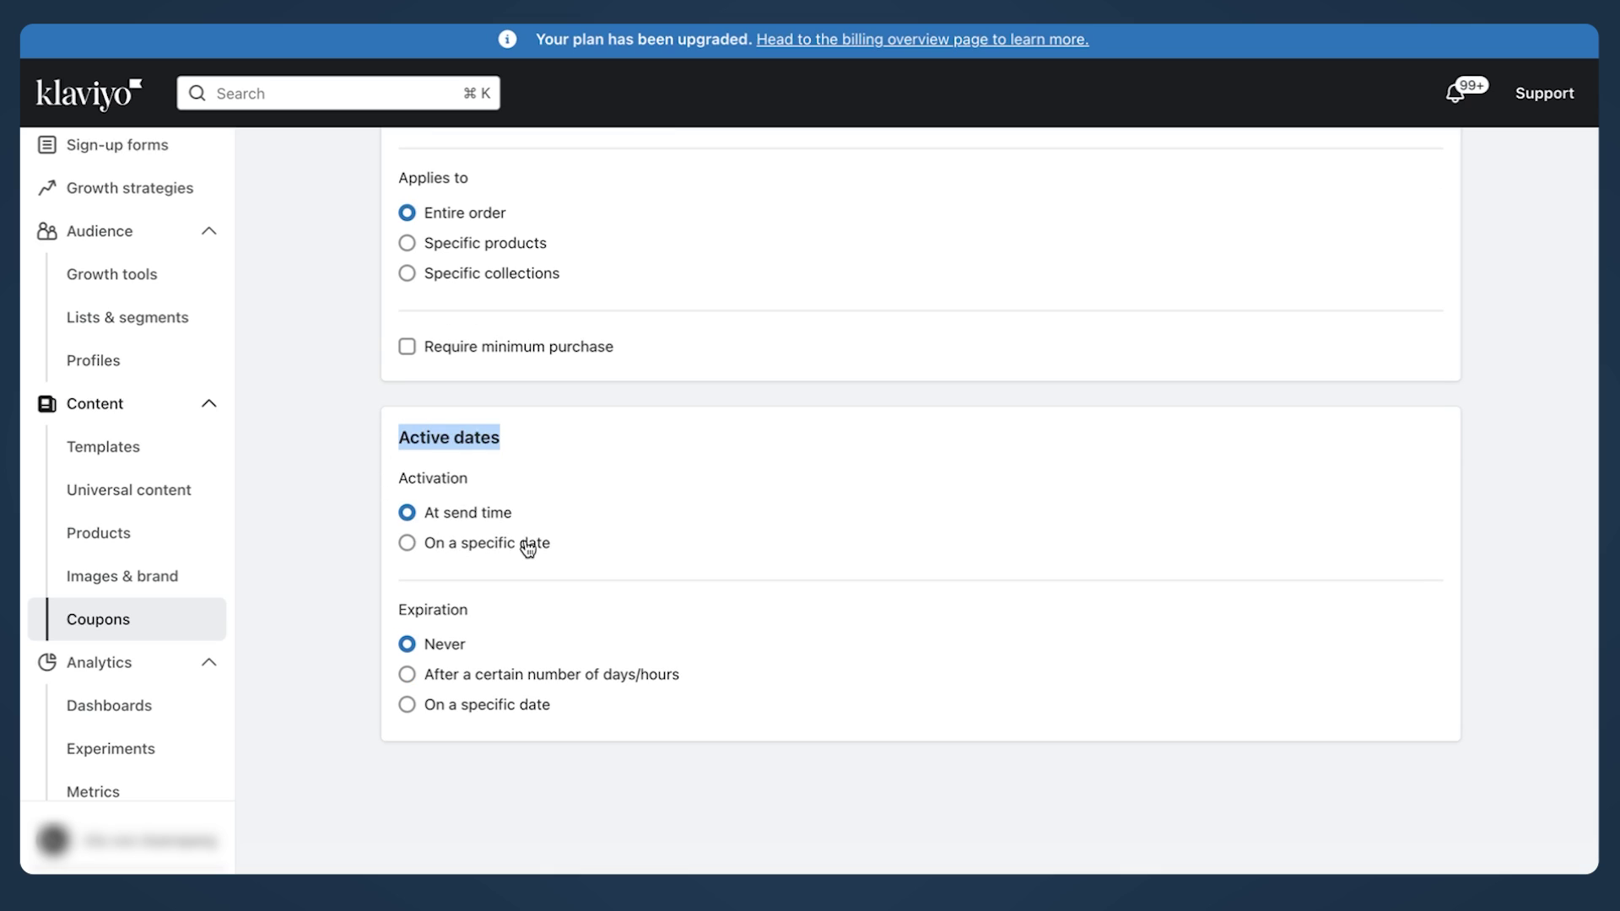
left_click_drag(523, 517, 427, 513)
scroll(499, 362, "up", 8)
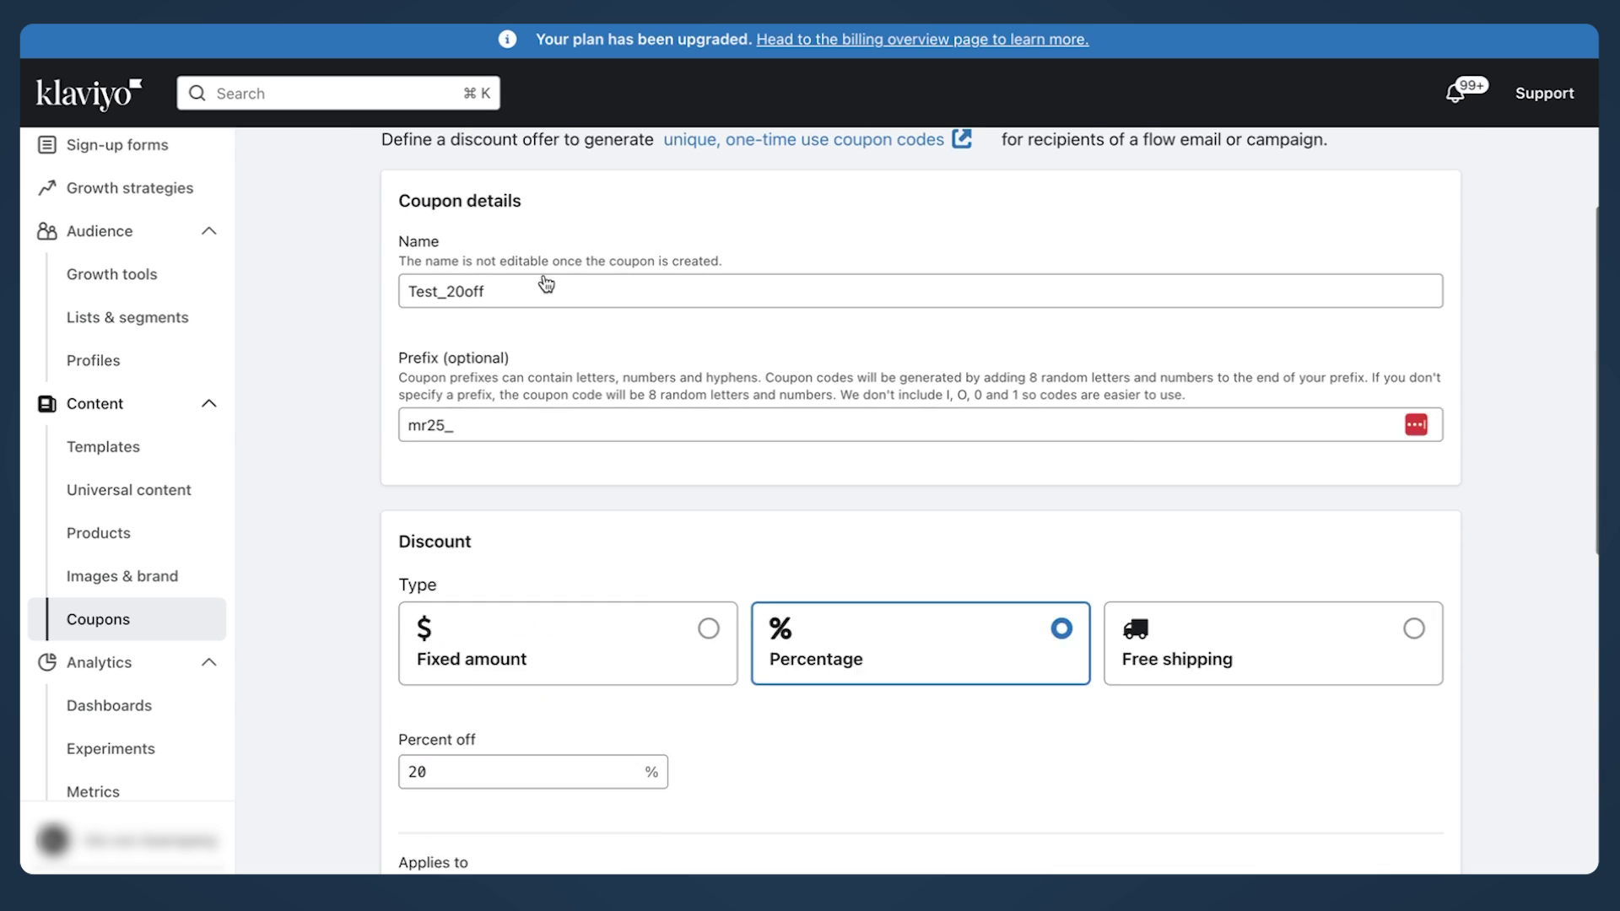
scroll(605, 324, "down", 4)
scroll(605, 323, "down", 5)
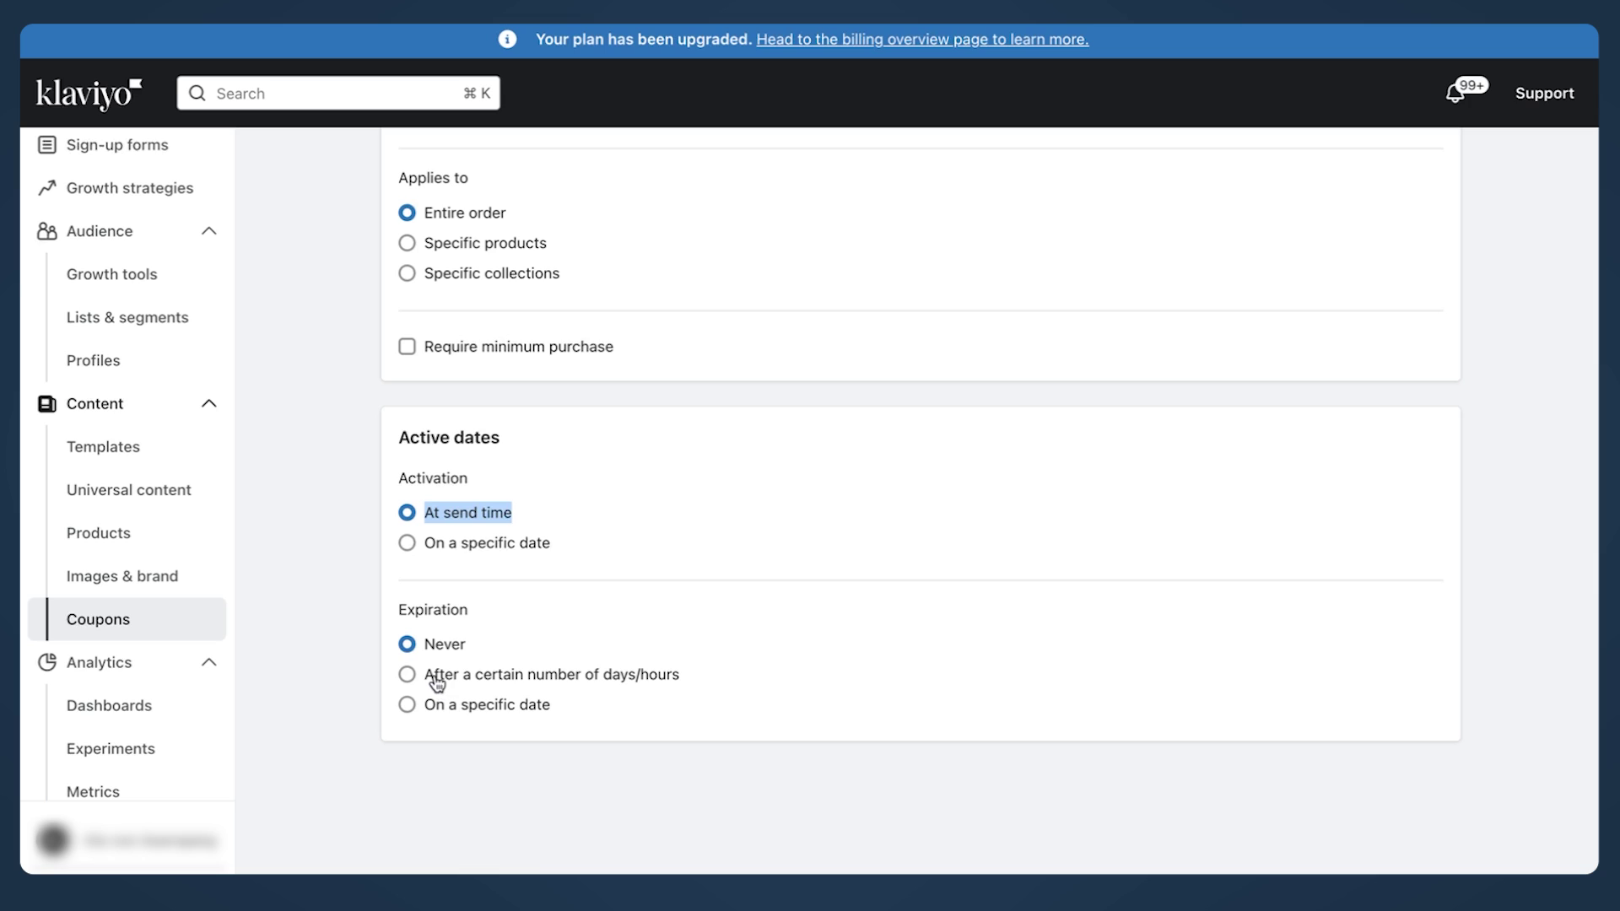
Set the coupon to expire 24 hours after it is sent
left_click(611, 675)
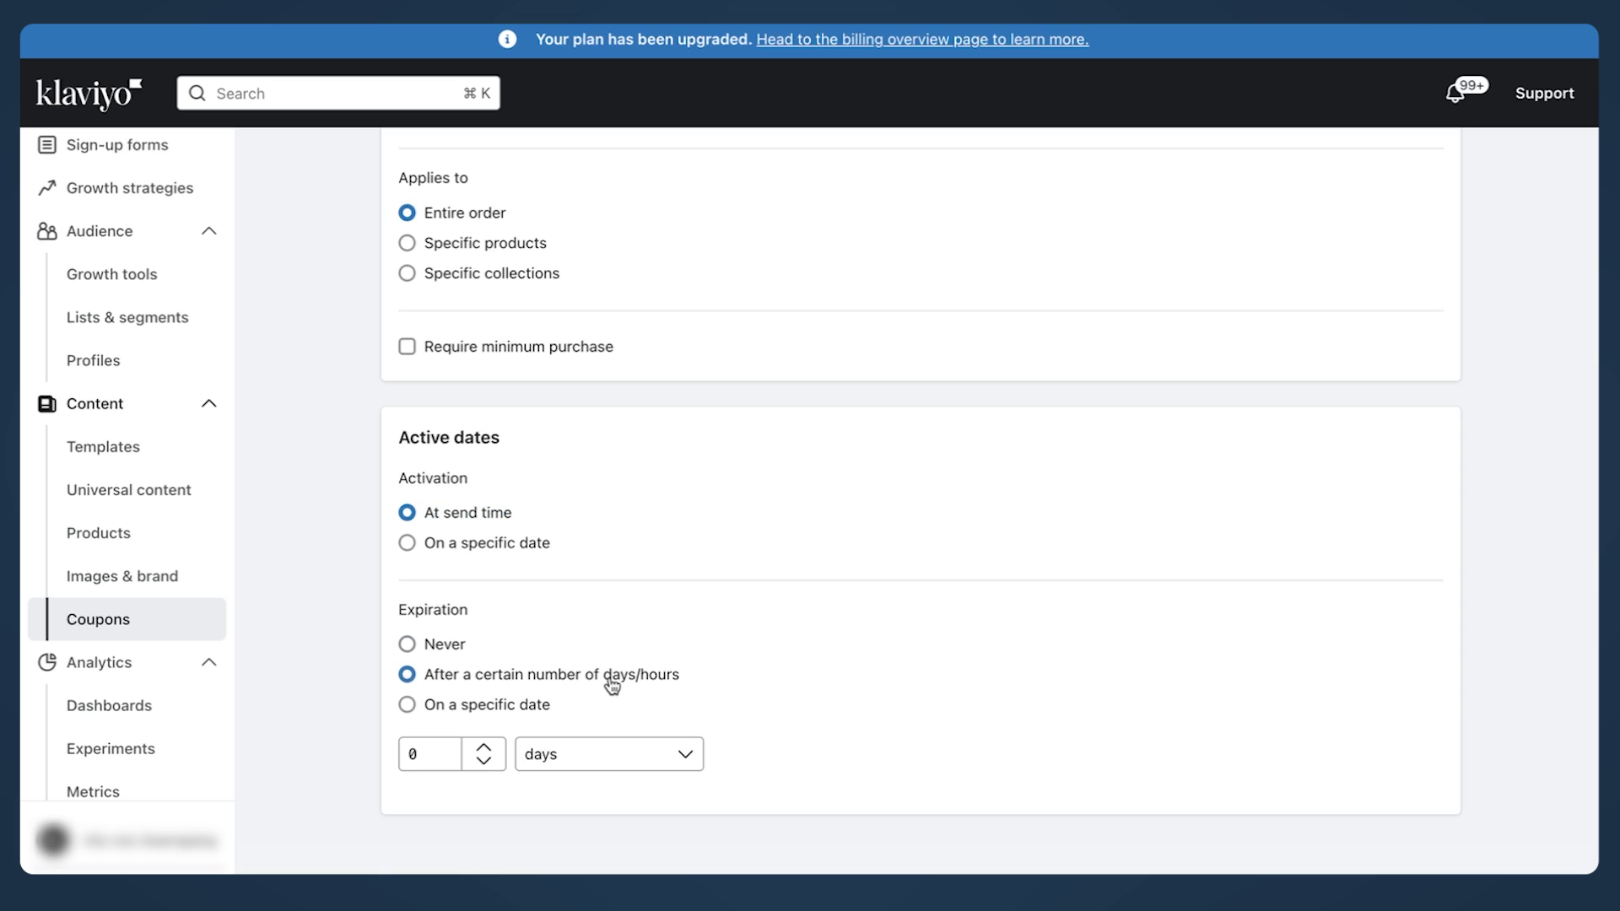
scroll(447, 713, "down", 2)
left_click(426, 675)
double_click(425, 675)
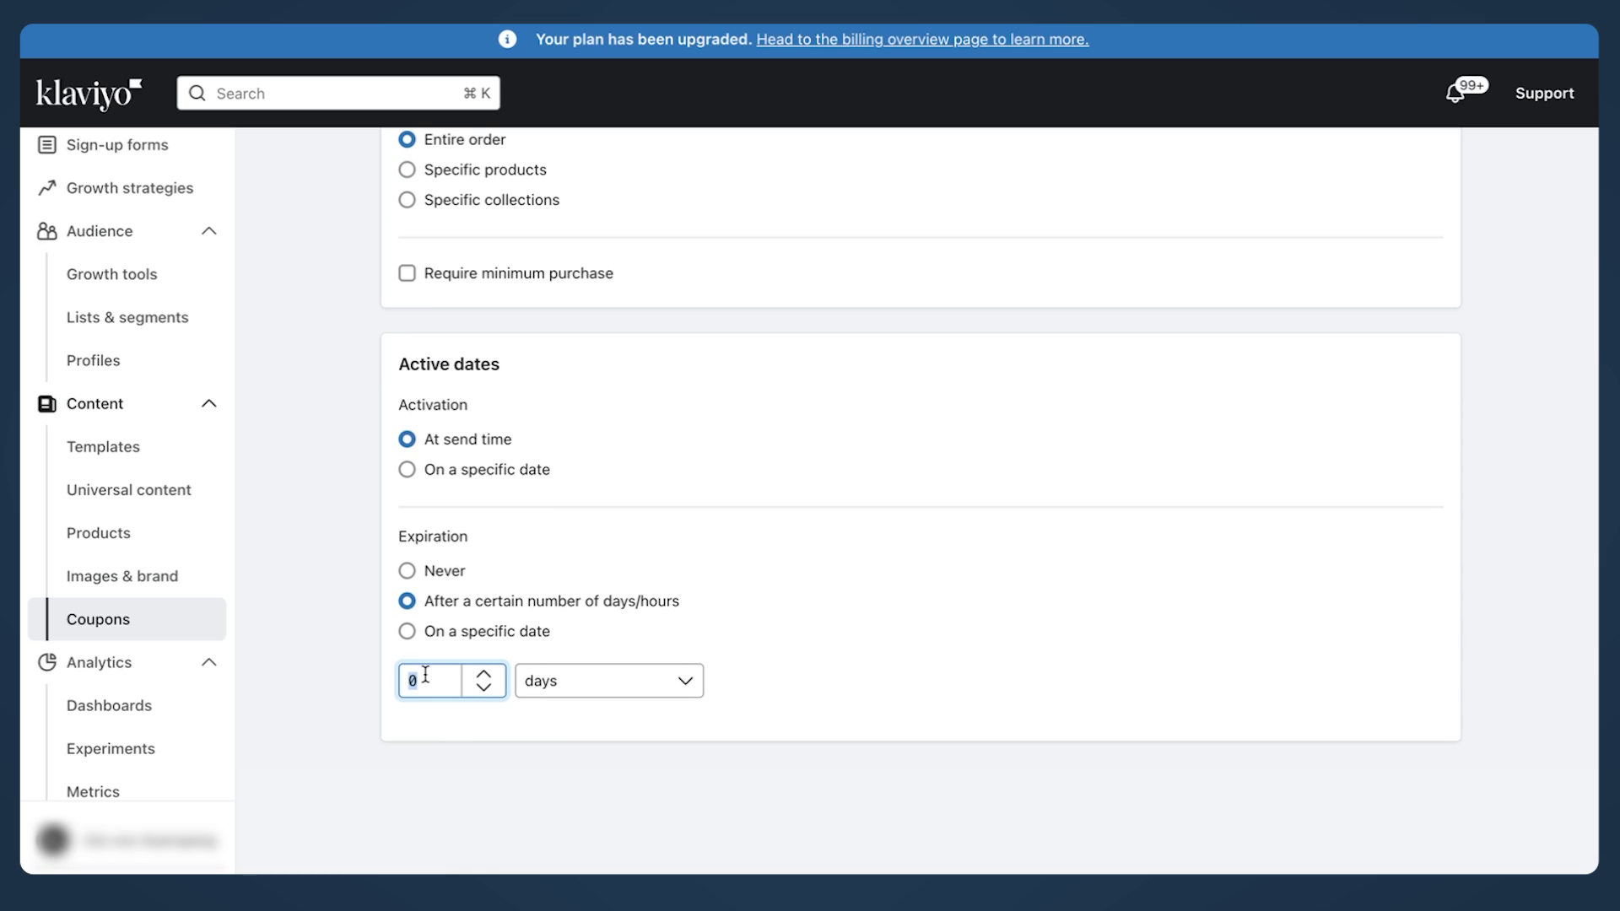
left_click(604, 680)
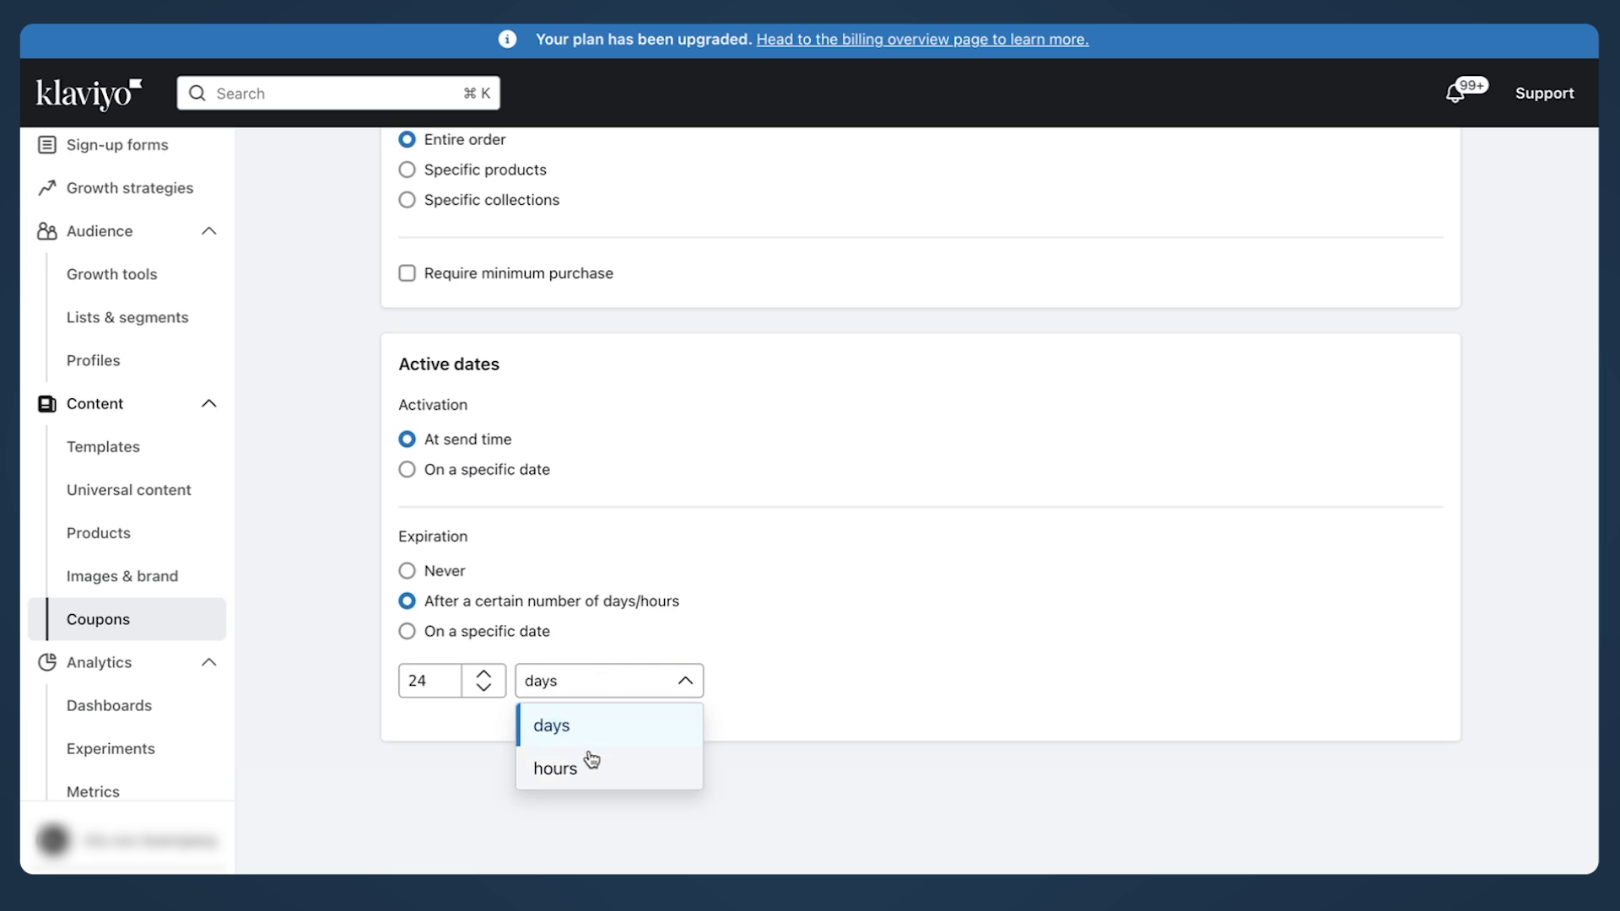
left_click(643, 766)
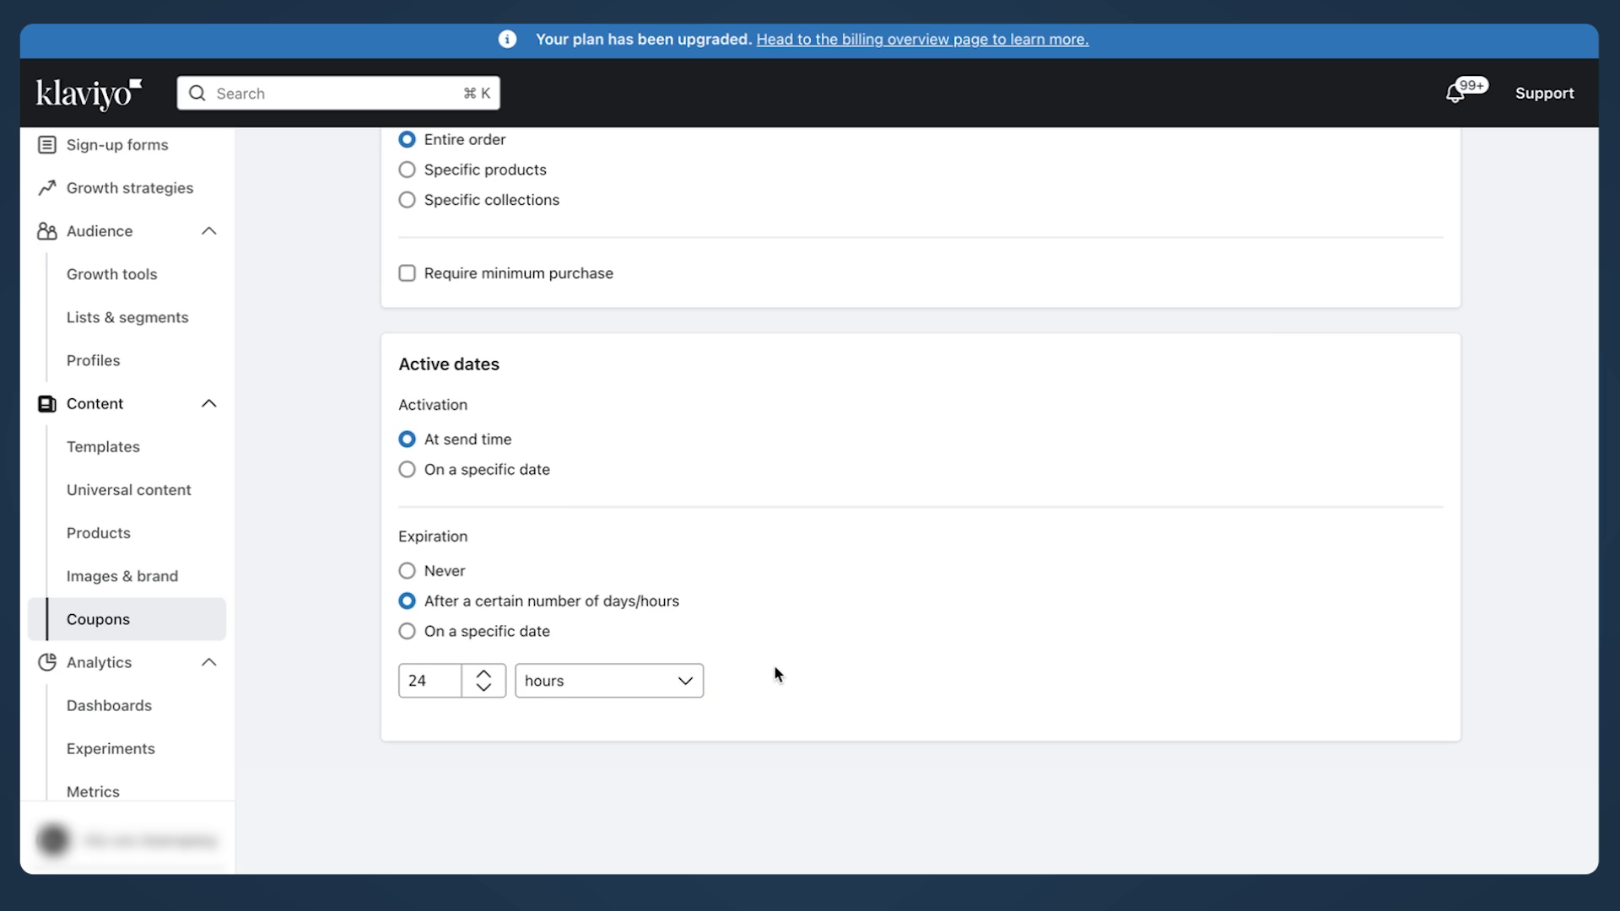
scroll(1177, 537, "up", 9)
scroll(1182, 535, "down", 5)
scroll(444, 748, "down", 5)
left_click(423, 669)
Save the Test_20off coupon and go to the Flows list
scroll(669, 651, "up", 15)
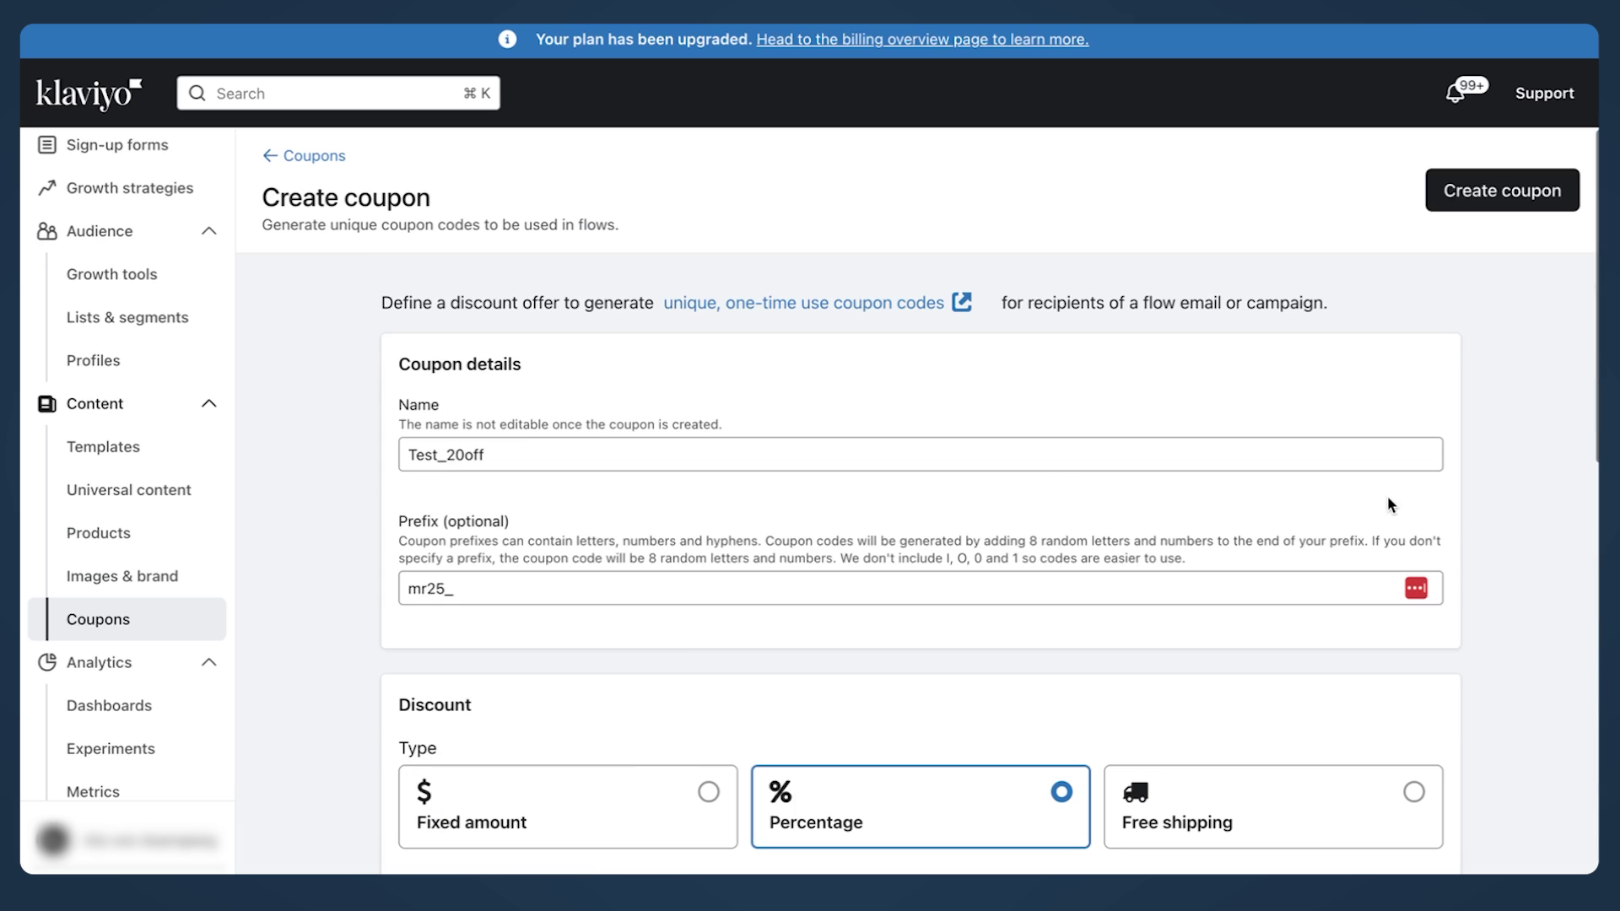
left_click(1498, 195)
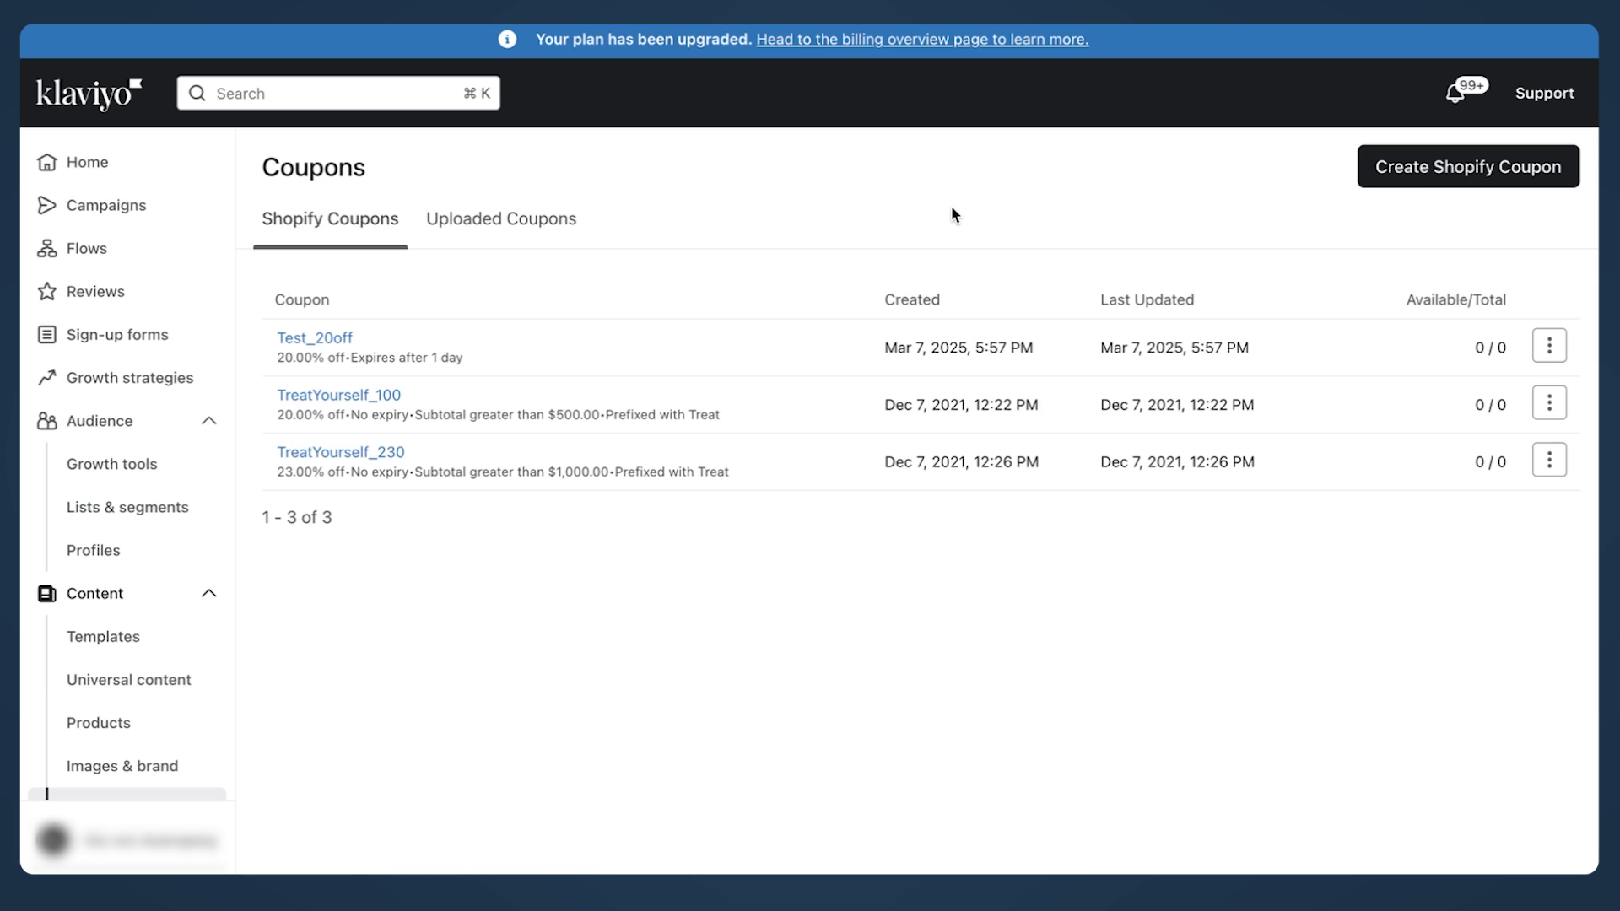
left_click(110, 259)
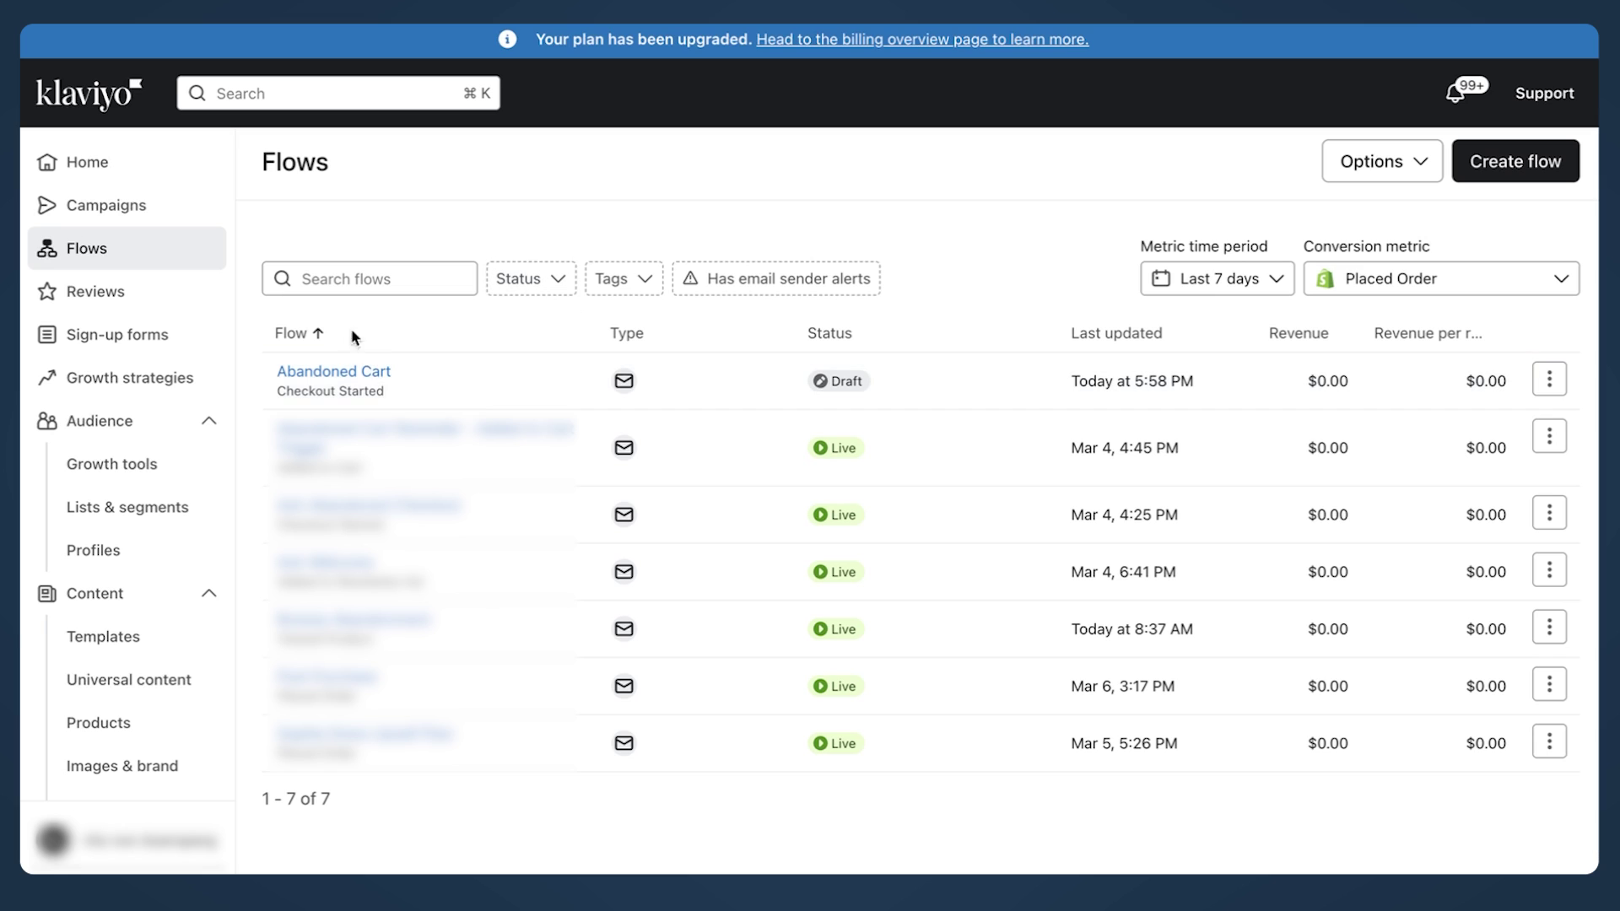
Open Abandoned Cart Email 2's template and drag a text block below the heading
left_click(326, 373)
scroll(658, 383, "down", 5)
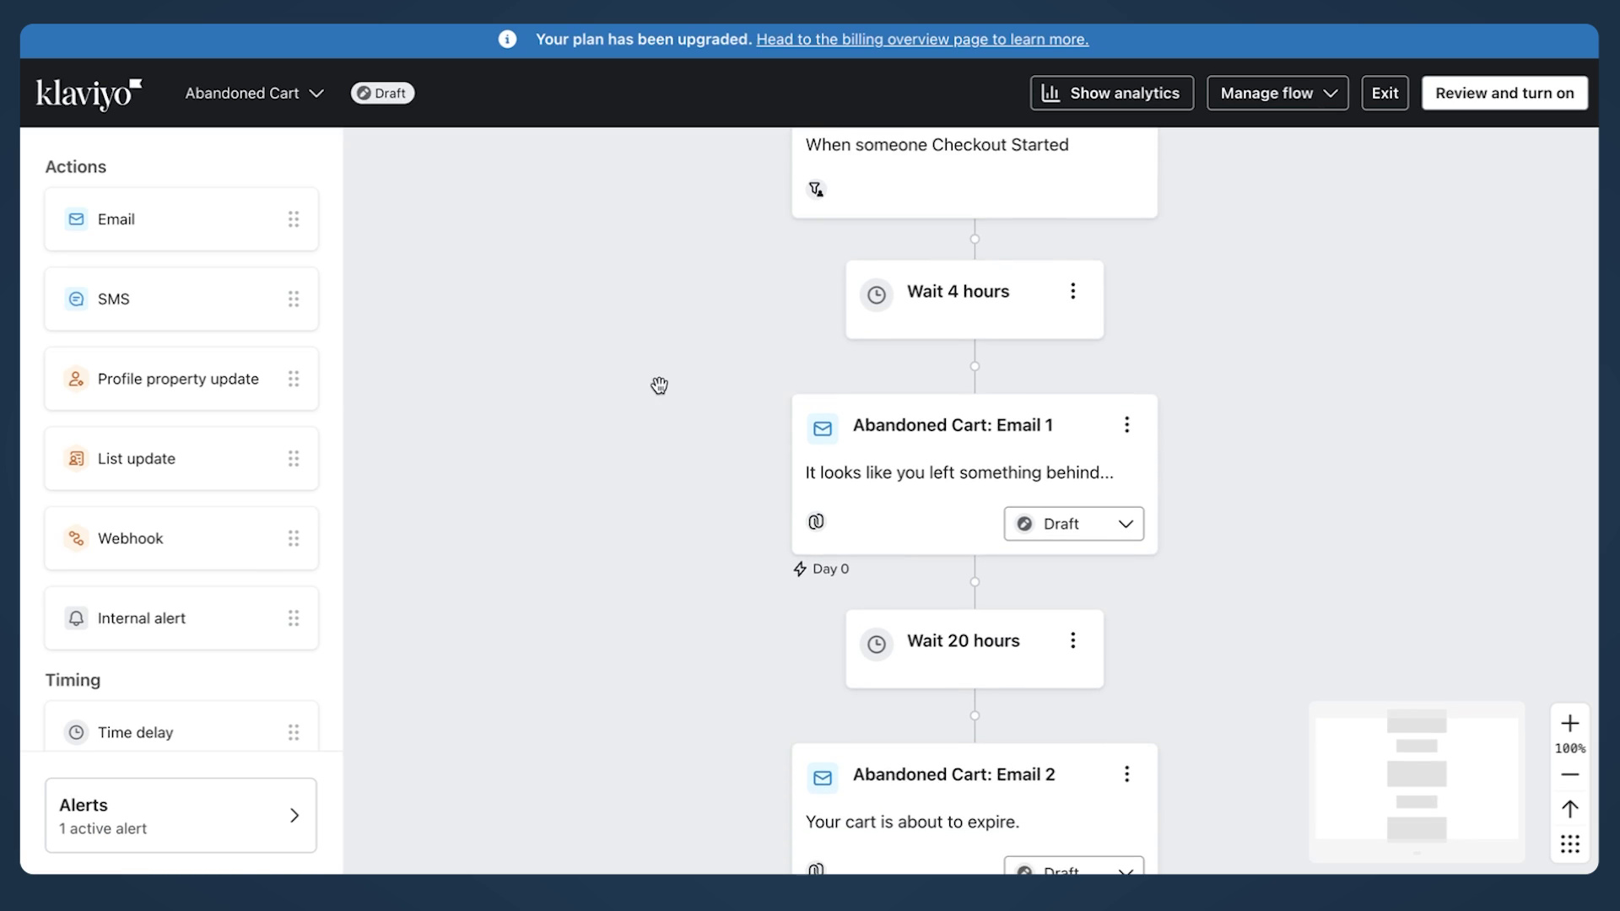
left_click(948, 513)
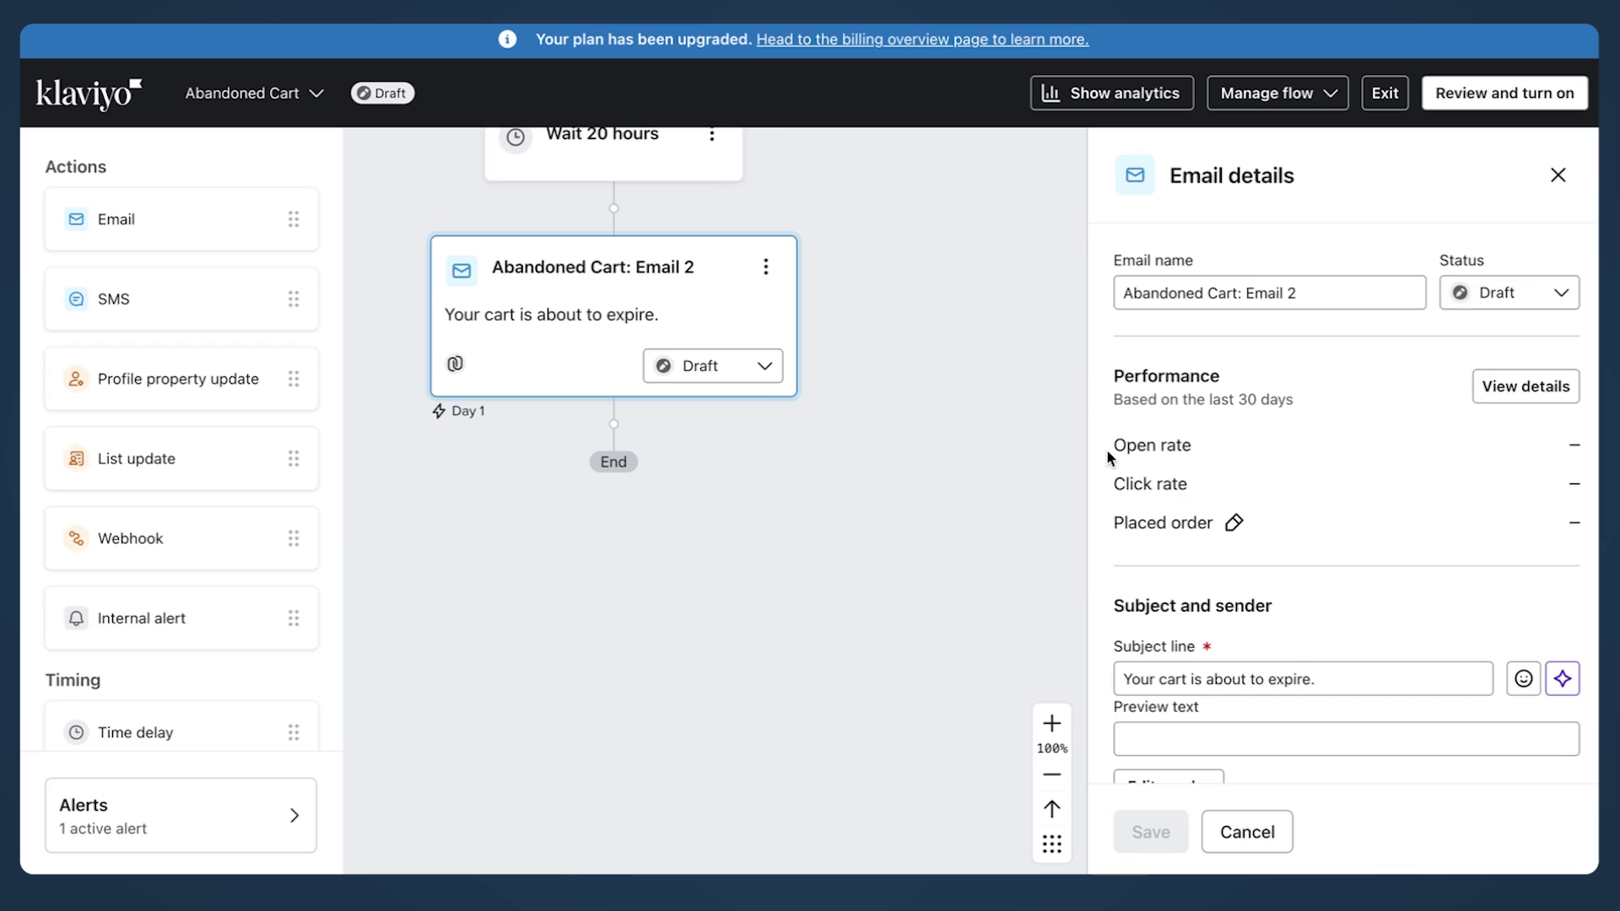
scroll(1108, 527, "down", 5)
left_click(1508, 301)
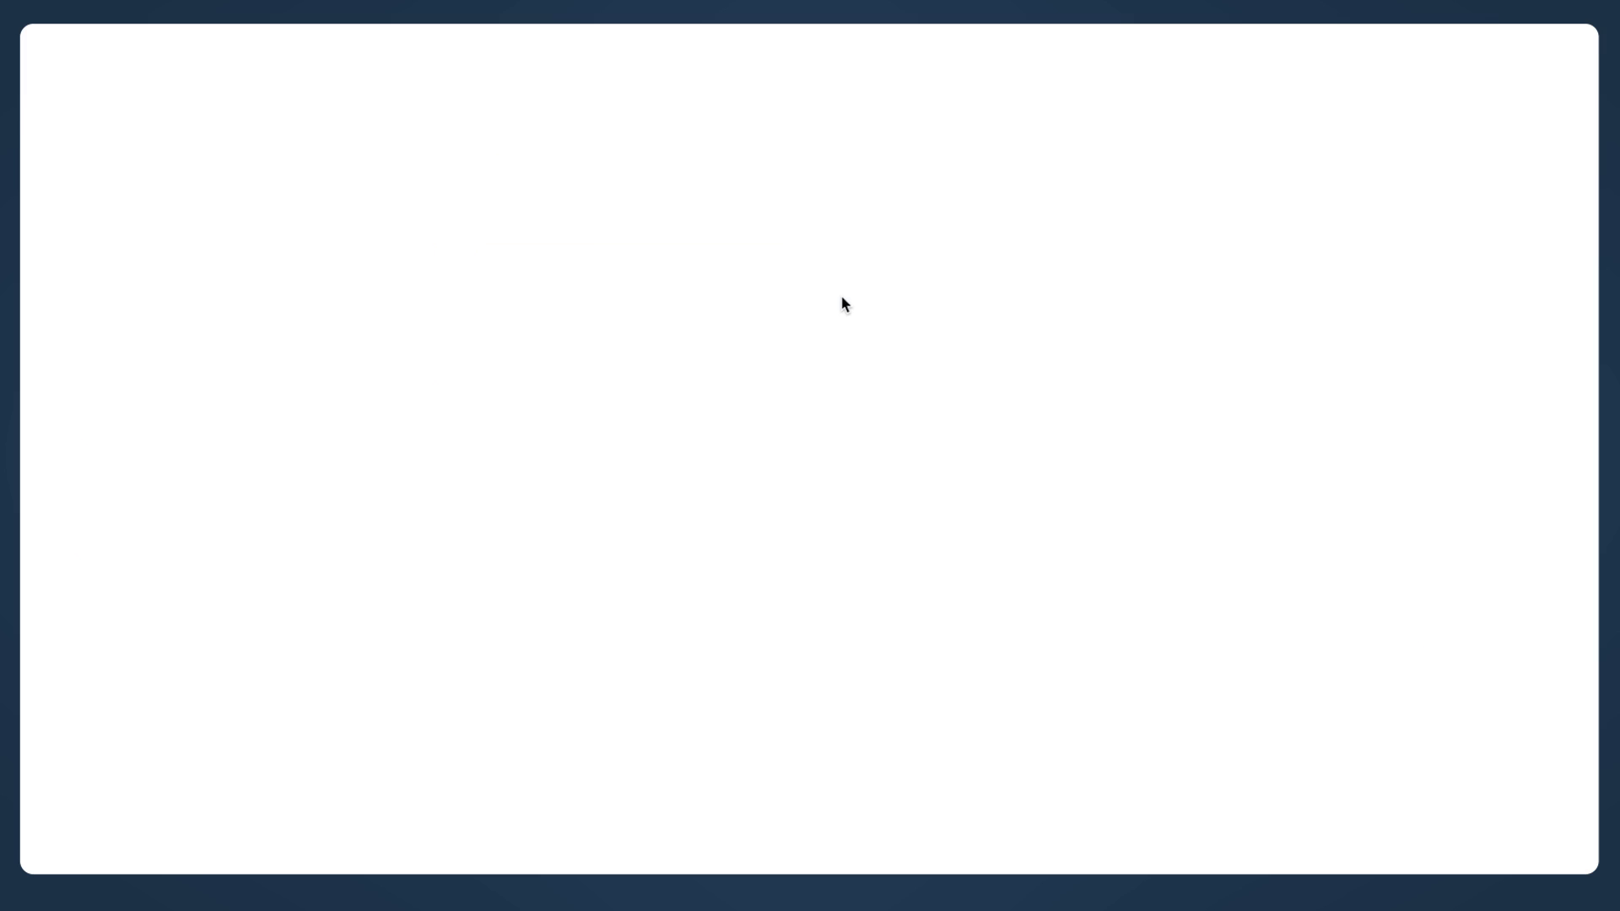
left_click_drag(90, 375, 987, 558)
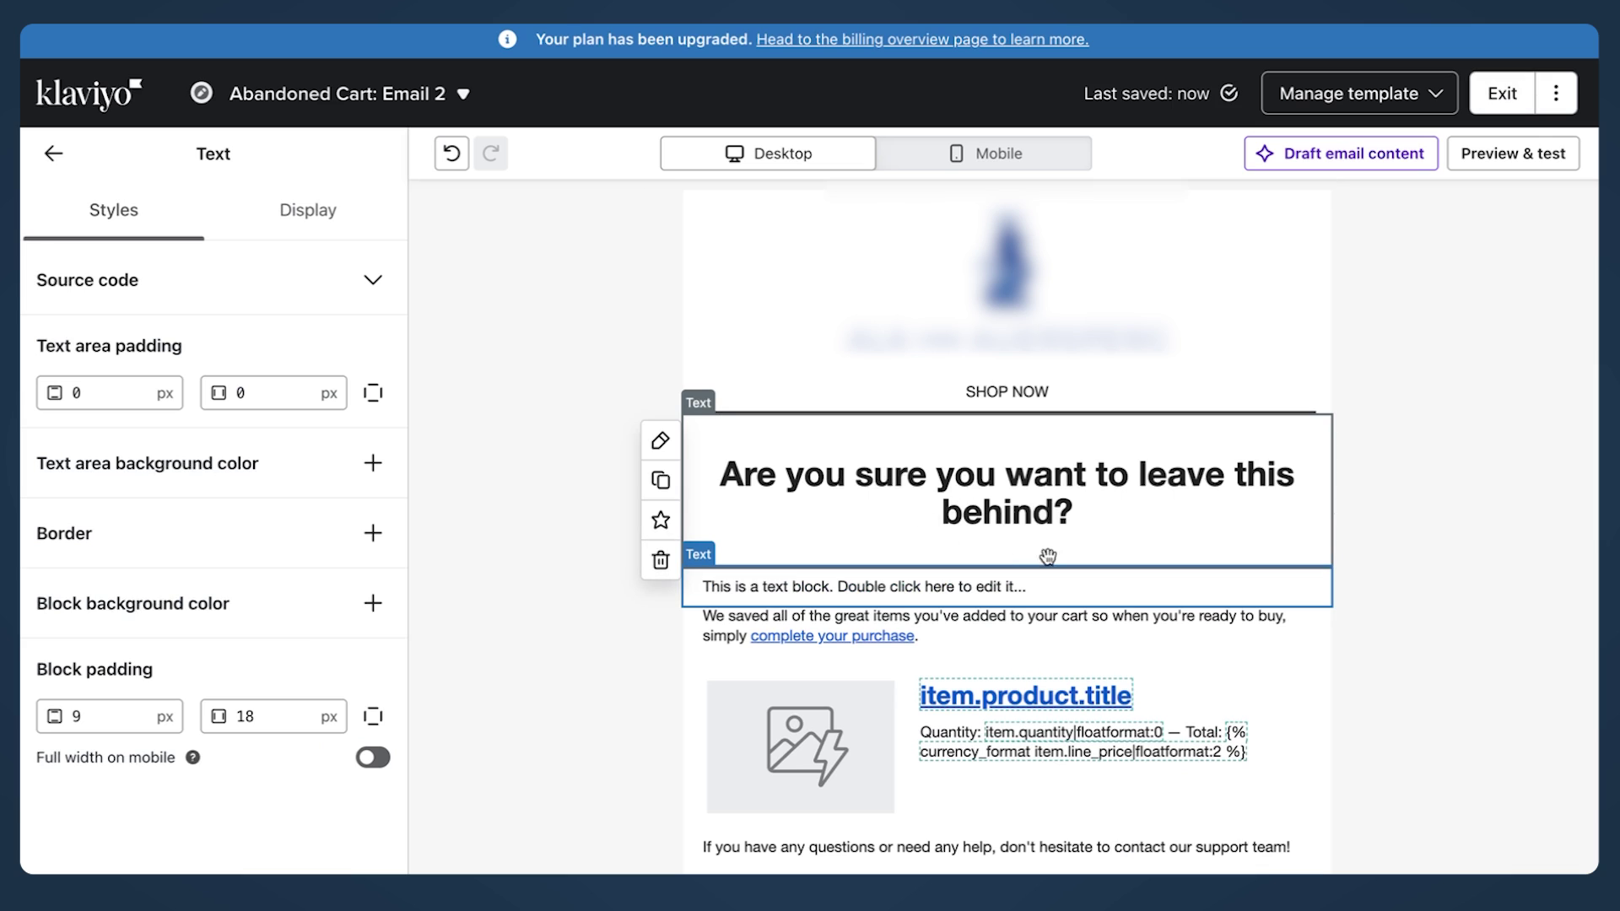
Enter the new text block's placeholder text, then exit editing mode
scroll(1021, 511, "down", 1)
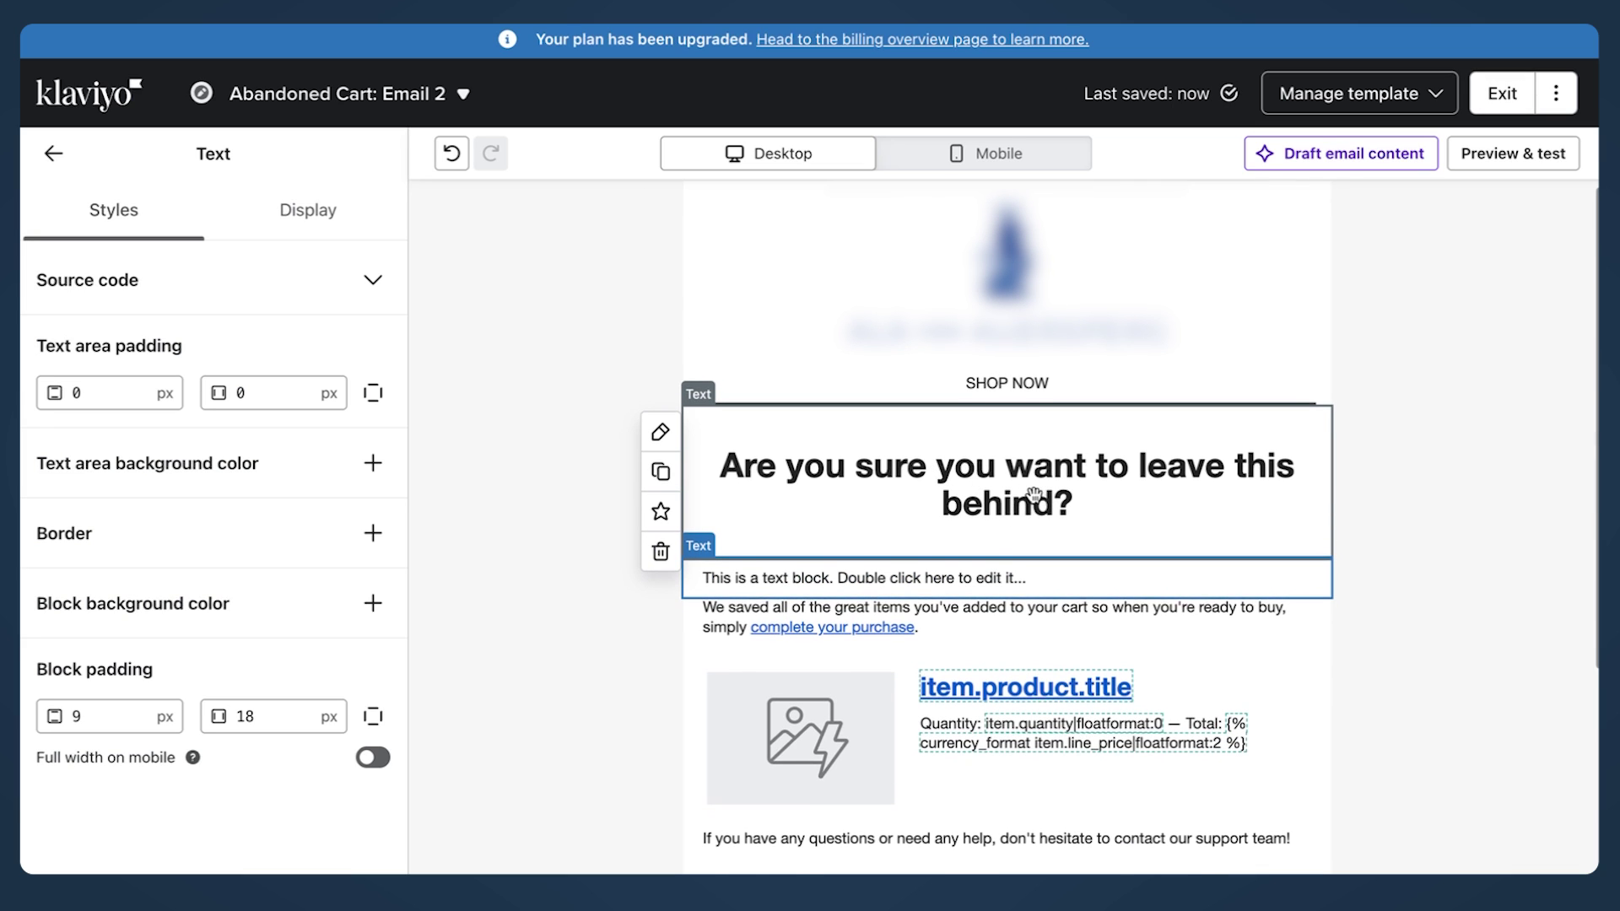
double_click(995, 561)
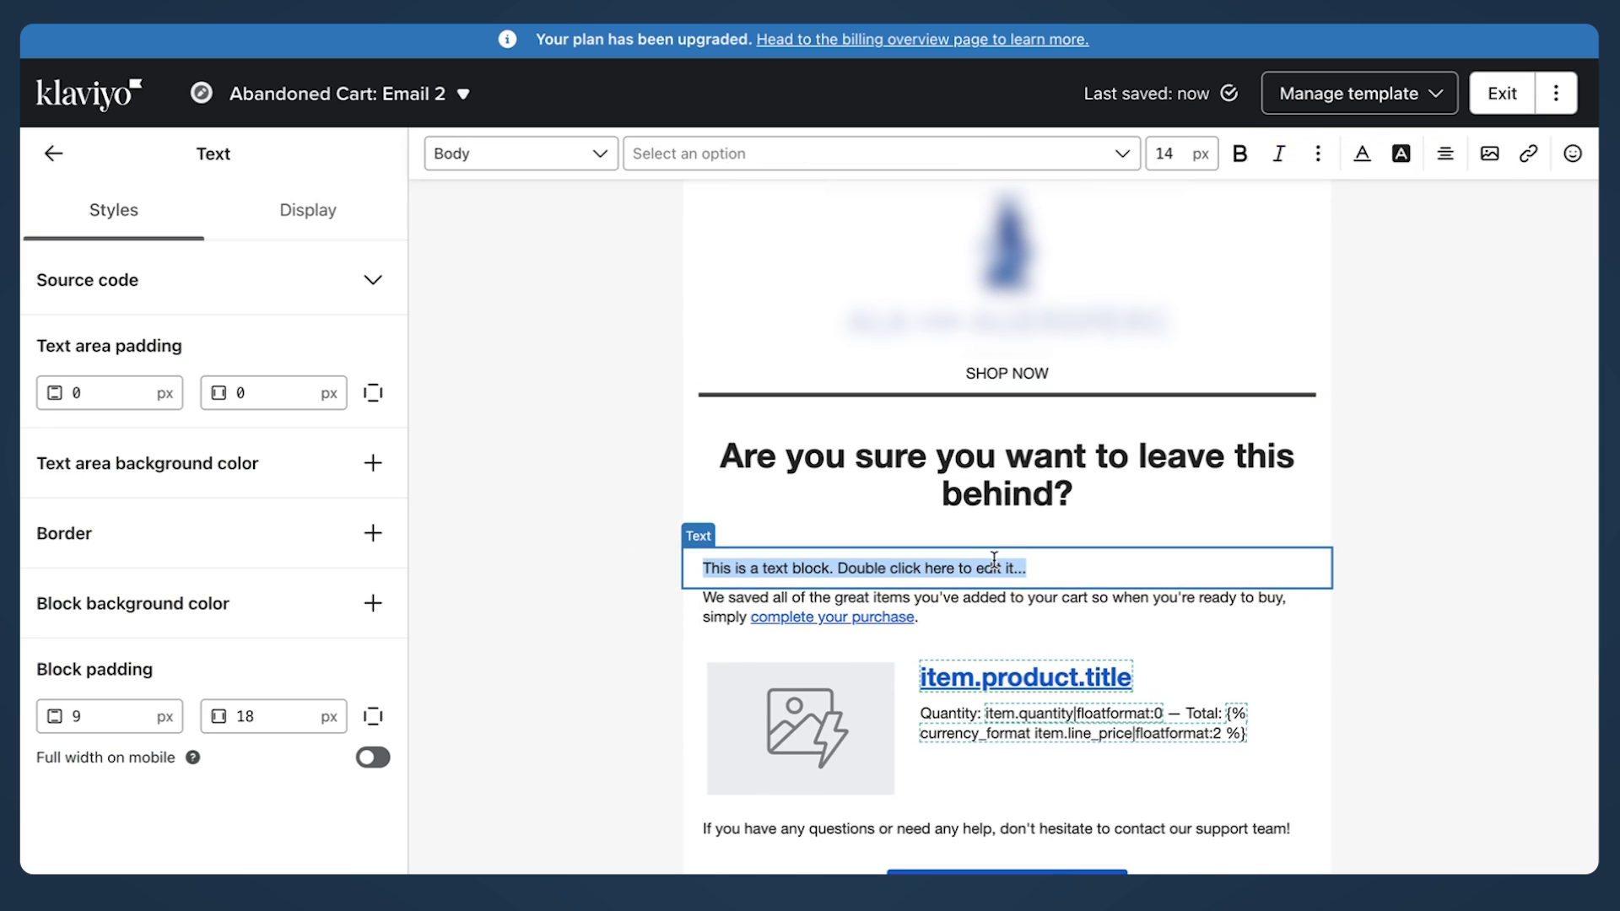
left_click(1052, 567)
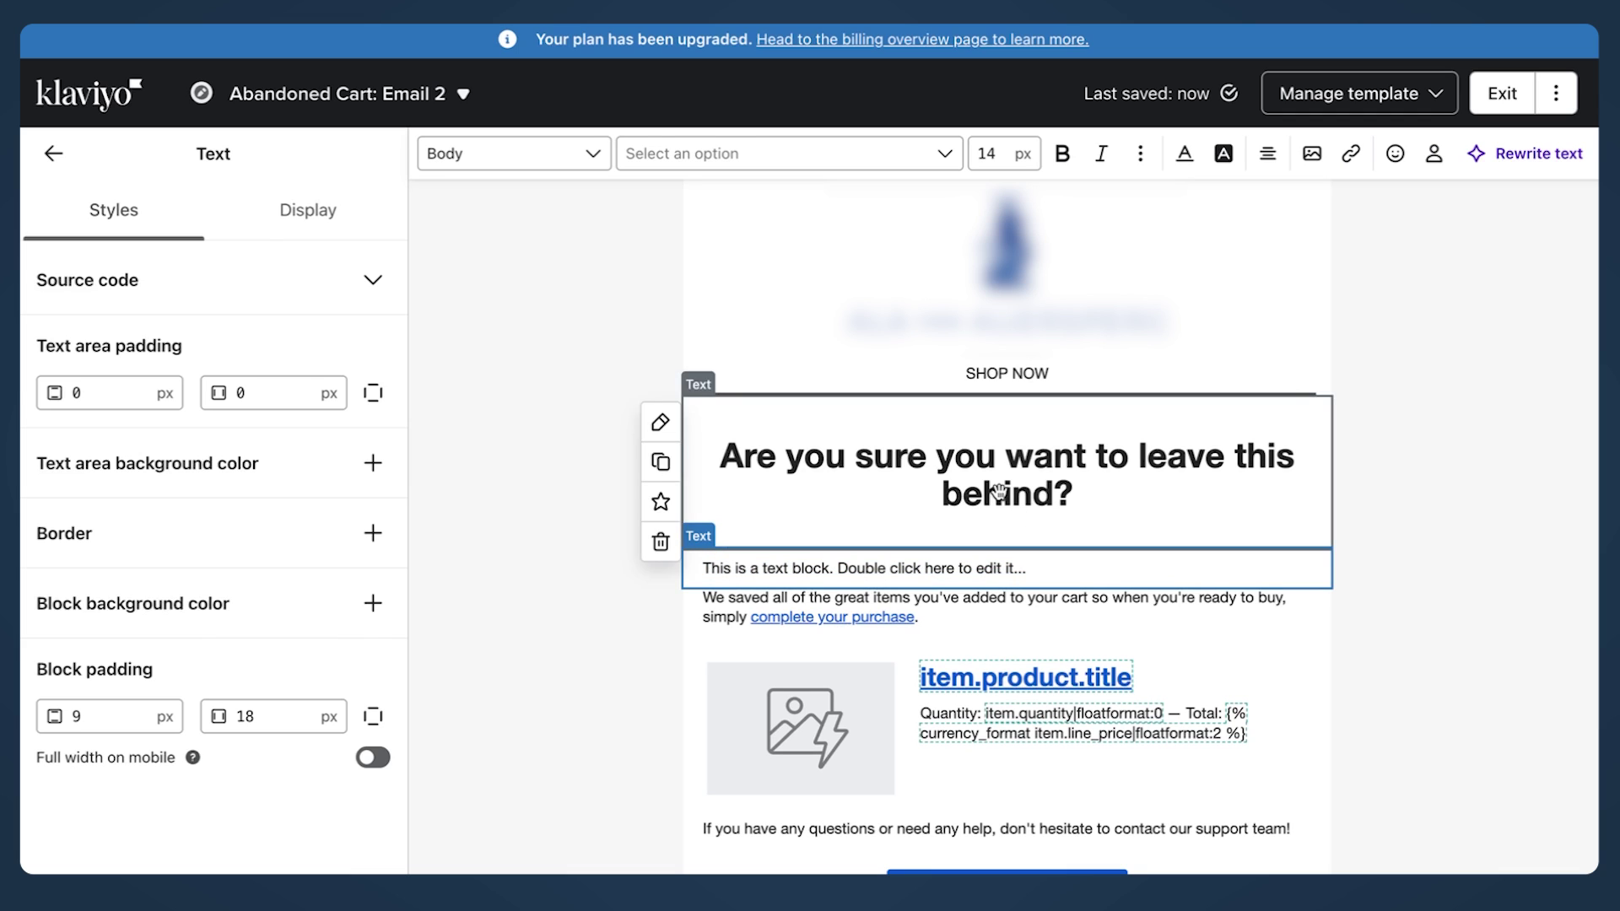
key("Escape")
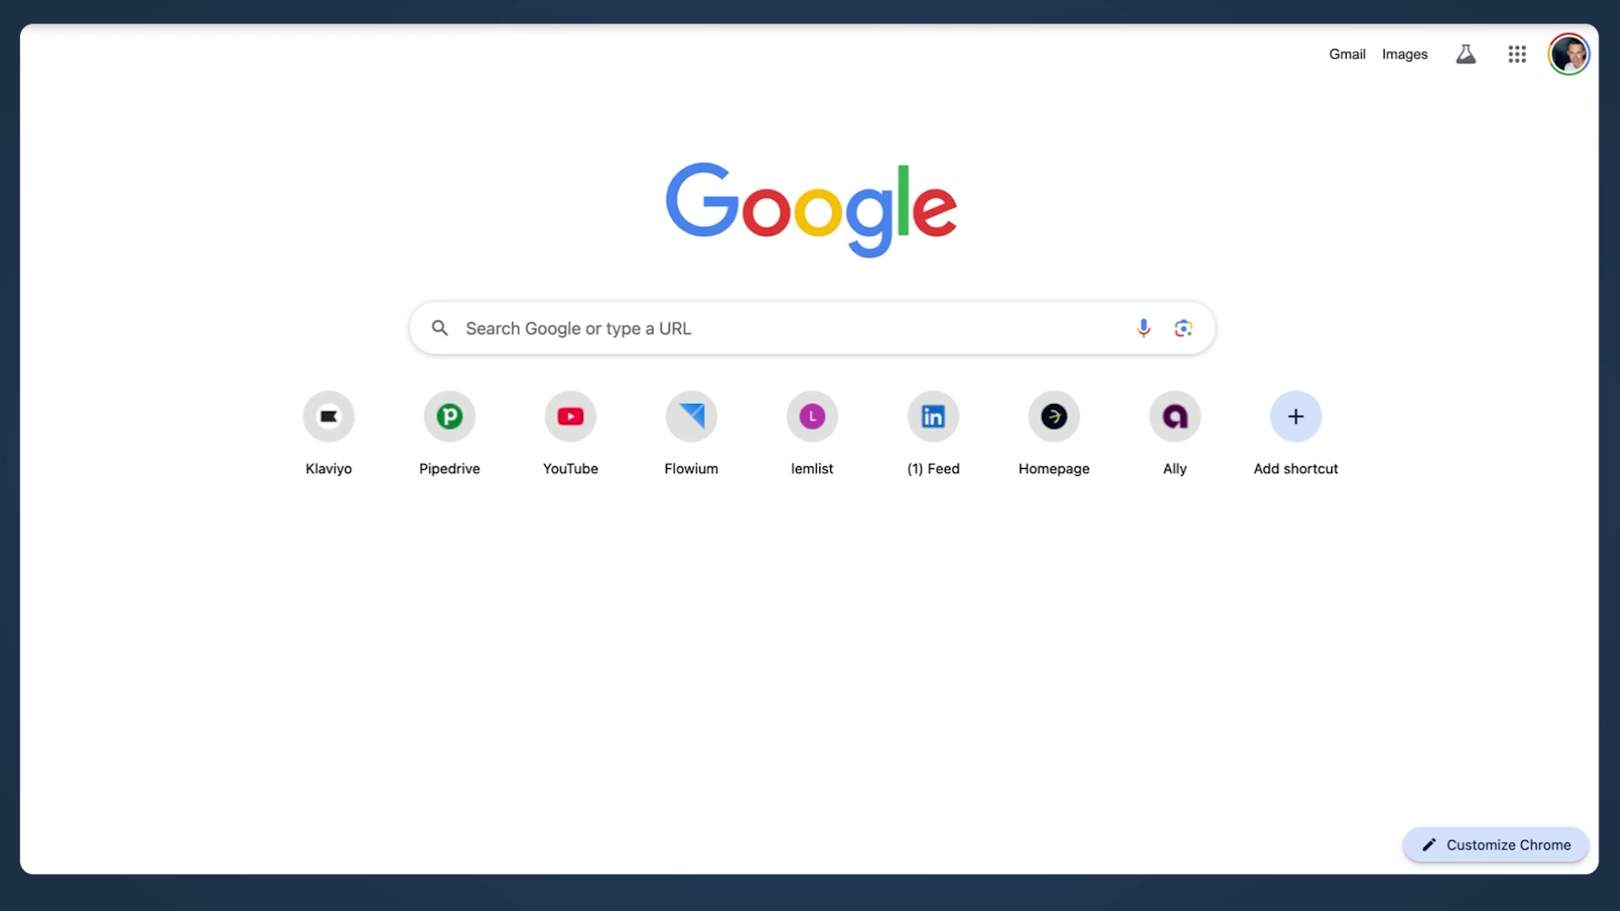
Search the web for 'klaviyo discount code tag'
type("klaviyo discount c")
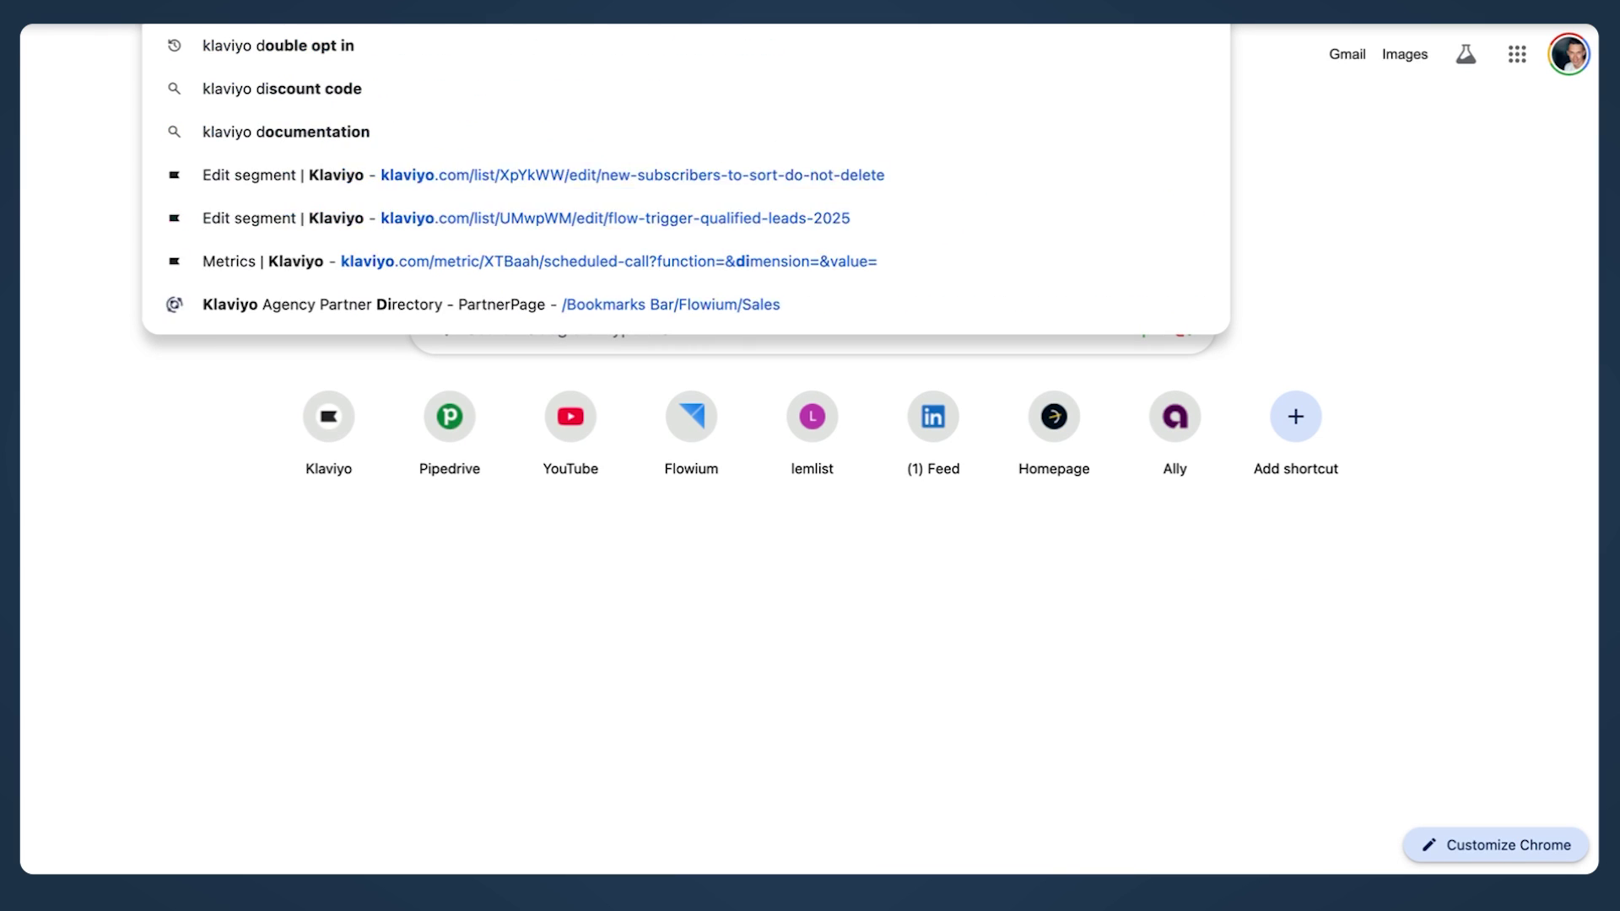
type("ode tag")
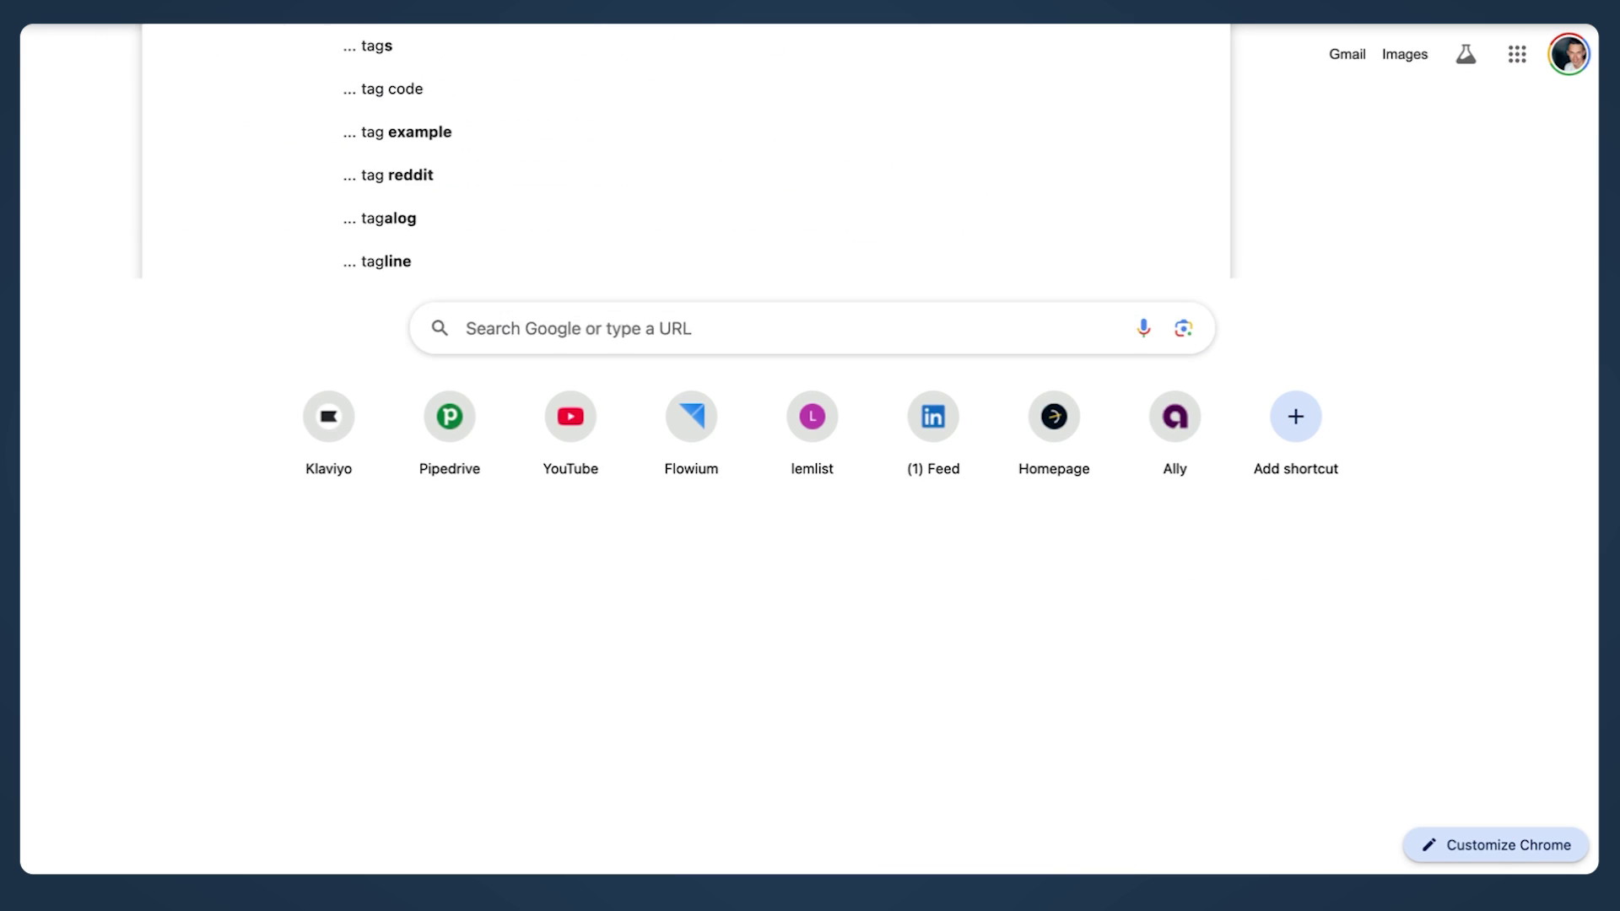
key("Return")
Find and select the {% coupon_code 'CouponName' %} tag in the coupon codes article, then return to Klaviyo
left_click(375, 228)
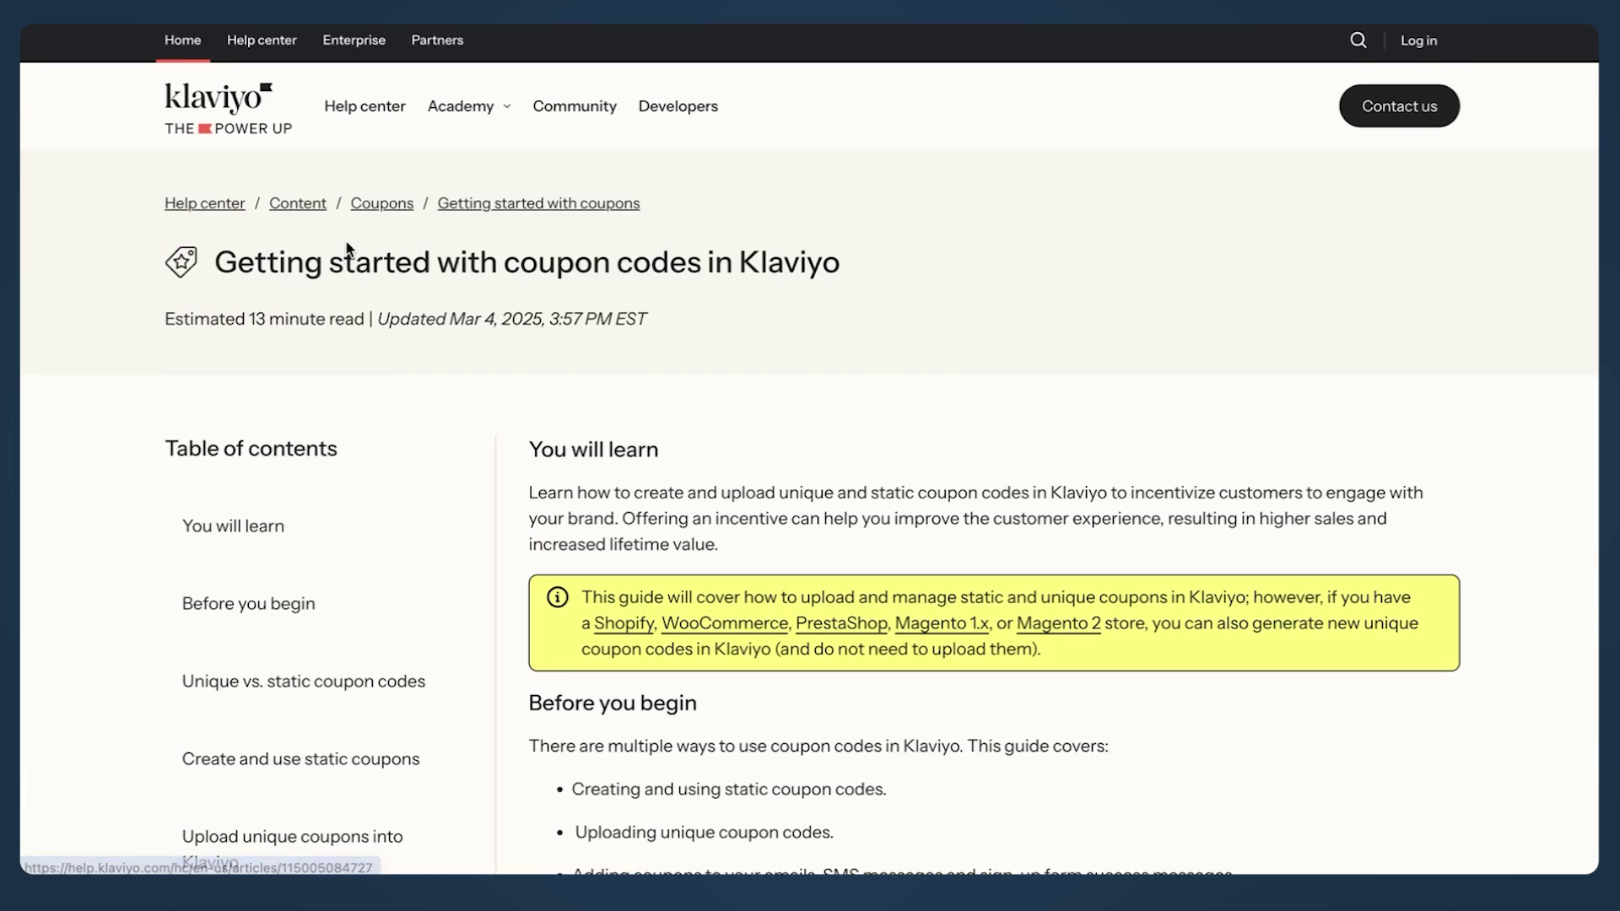
scroll(588, 568, "down", 10)
key("ctrl+f")
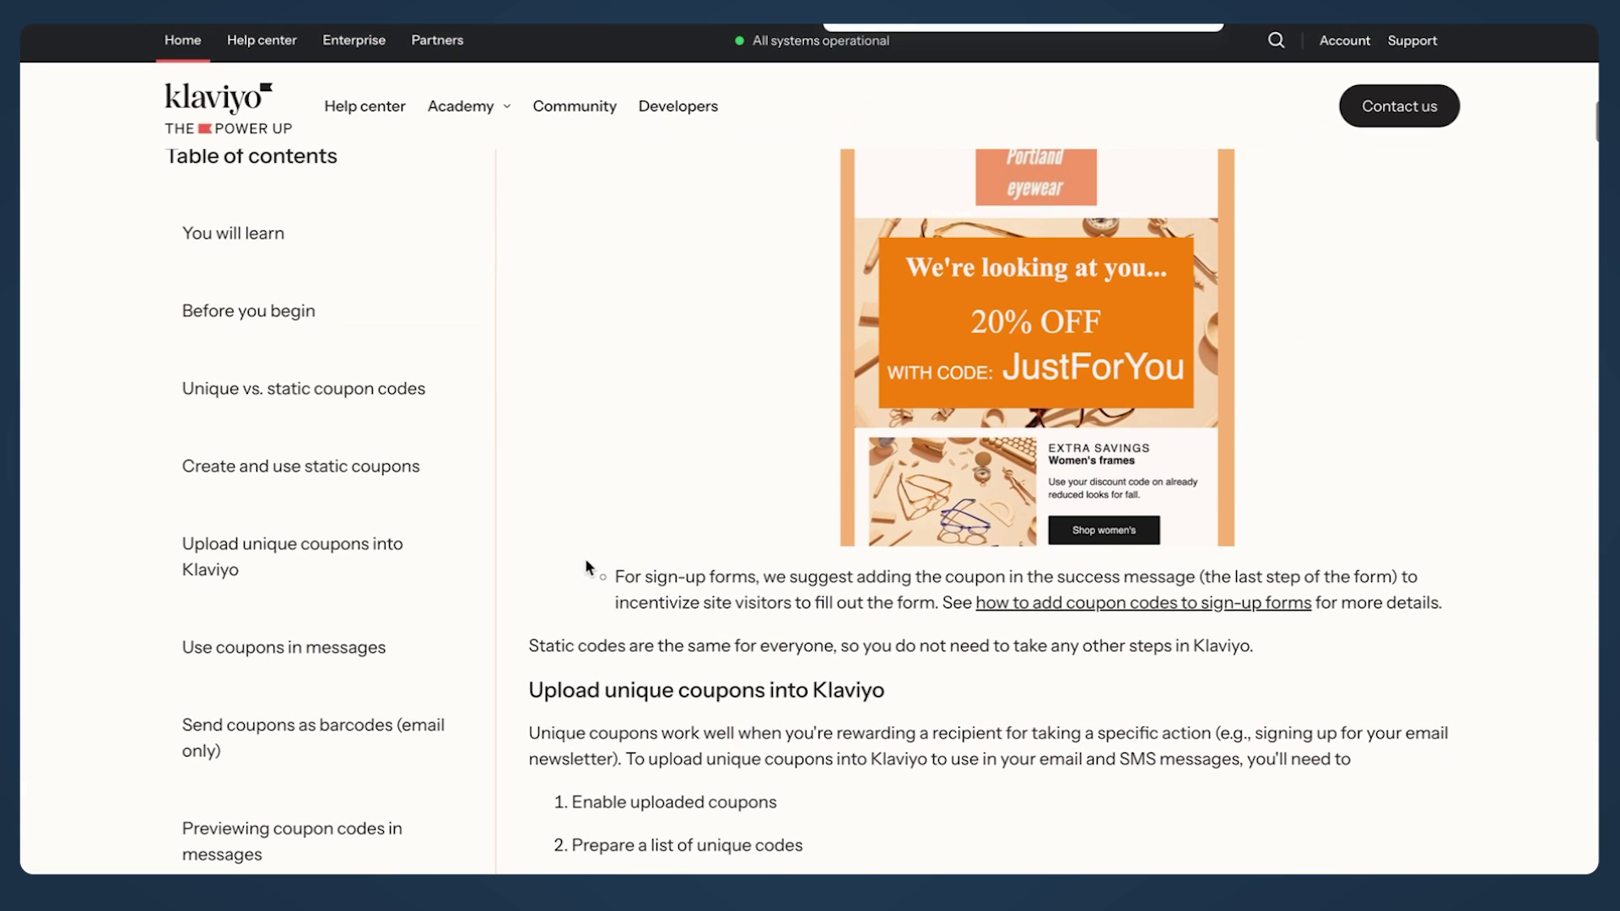
type("tag")
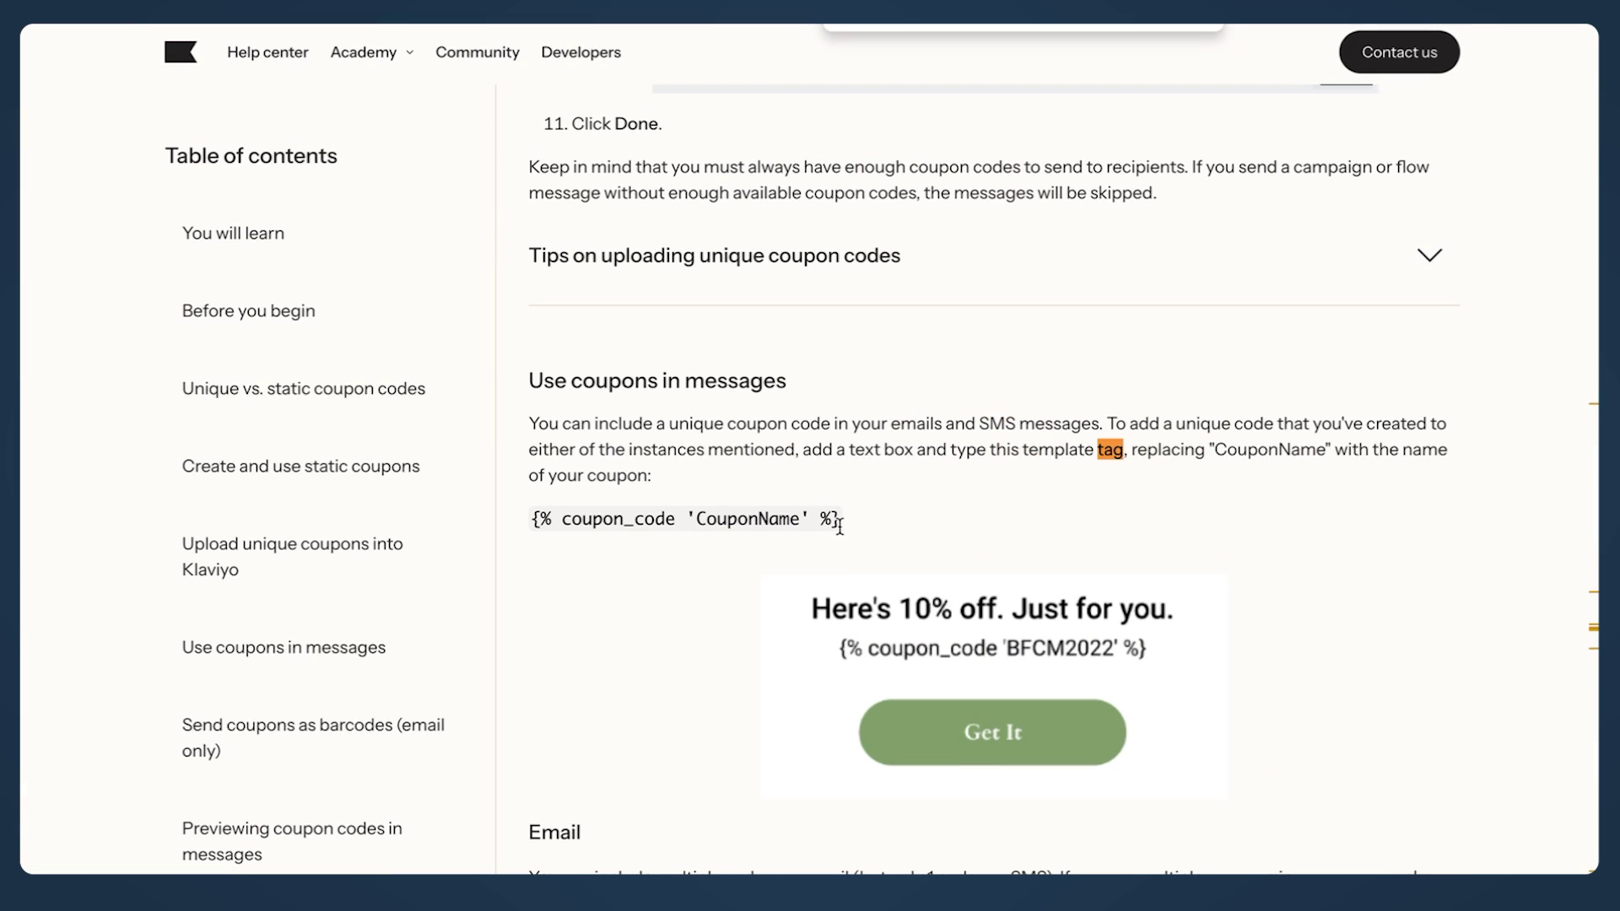
left_click_drag(839, 521, 533, 519)
key("ctrl+c")
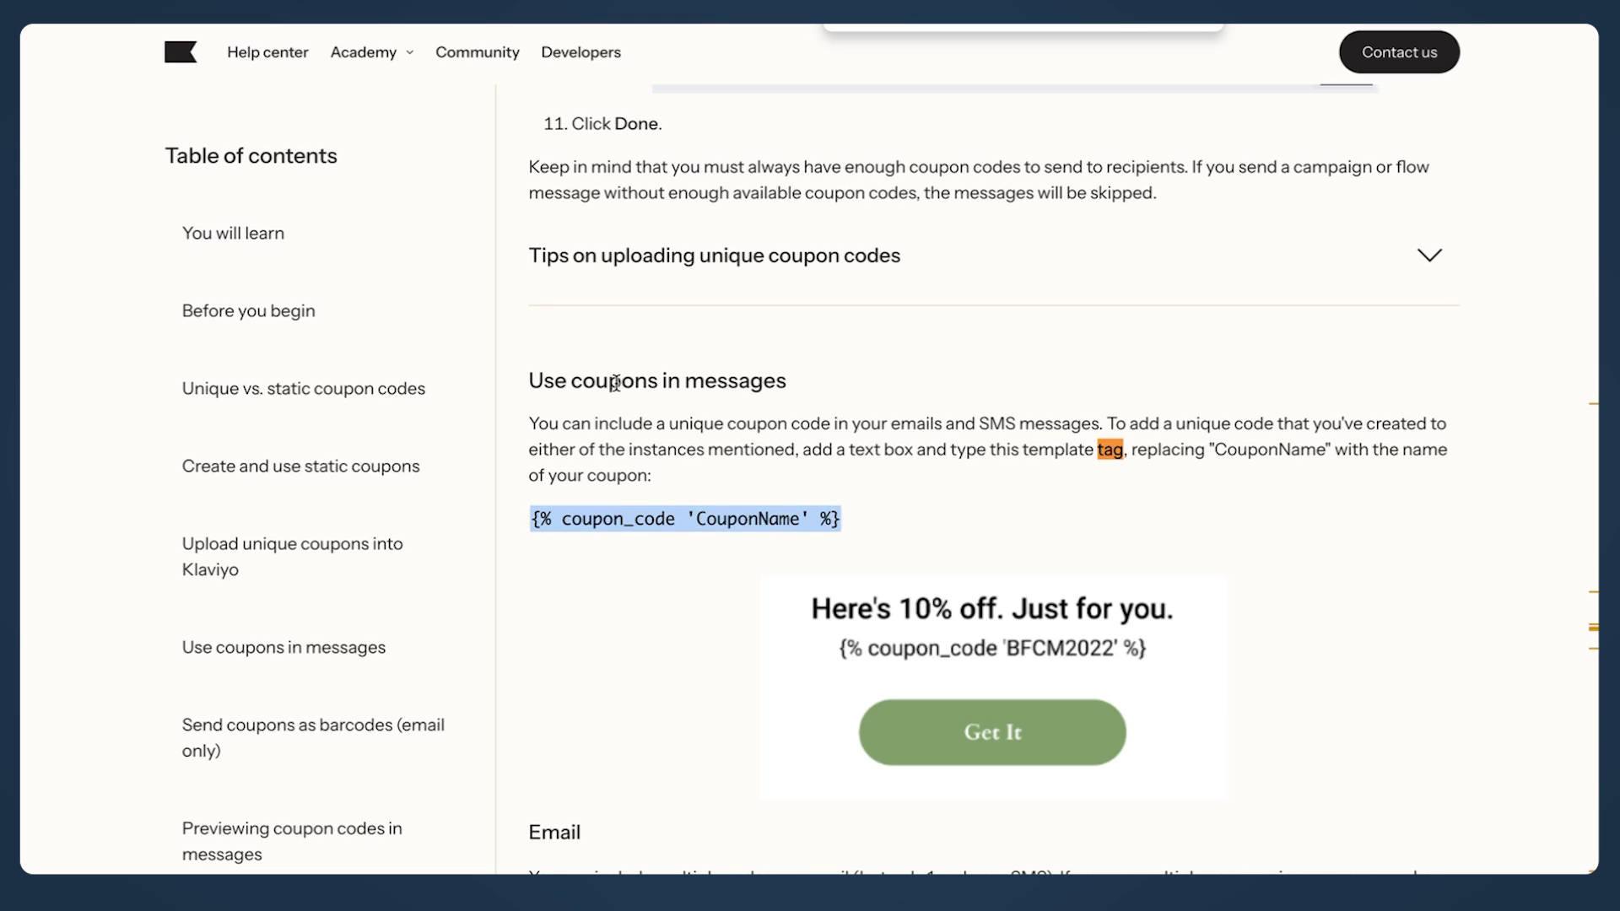
scroll(871, 362, "down", 1)
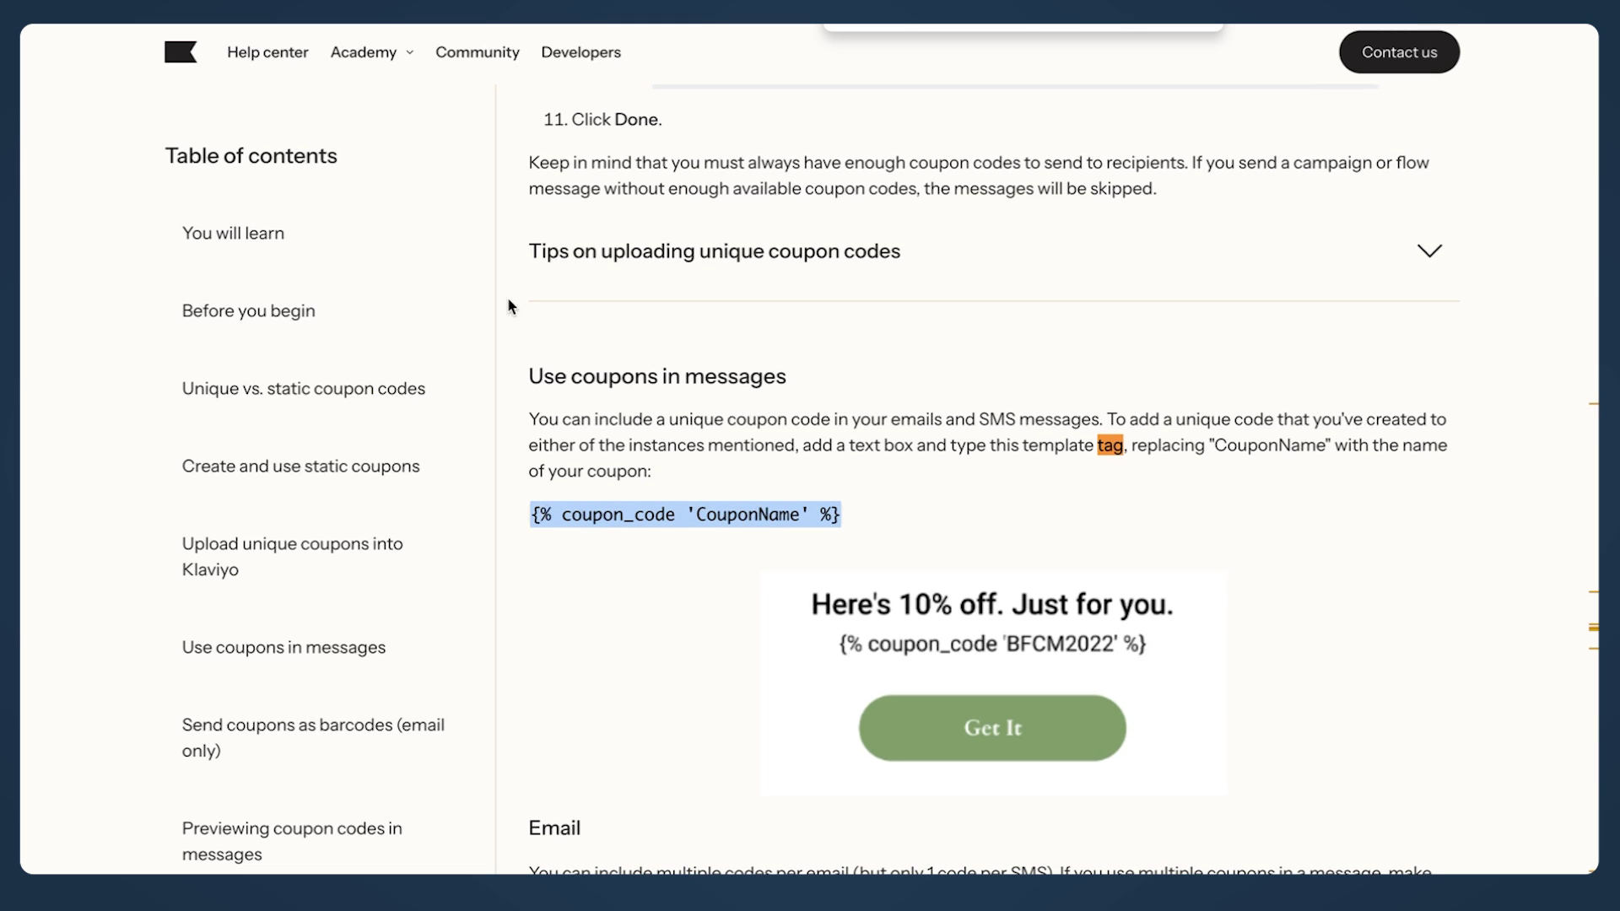
key("ctrl+Tab")
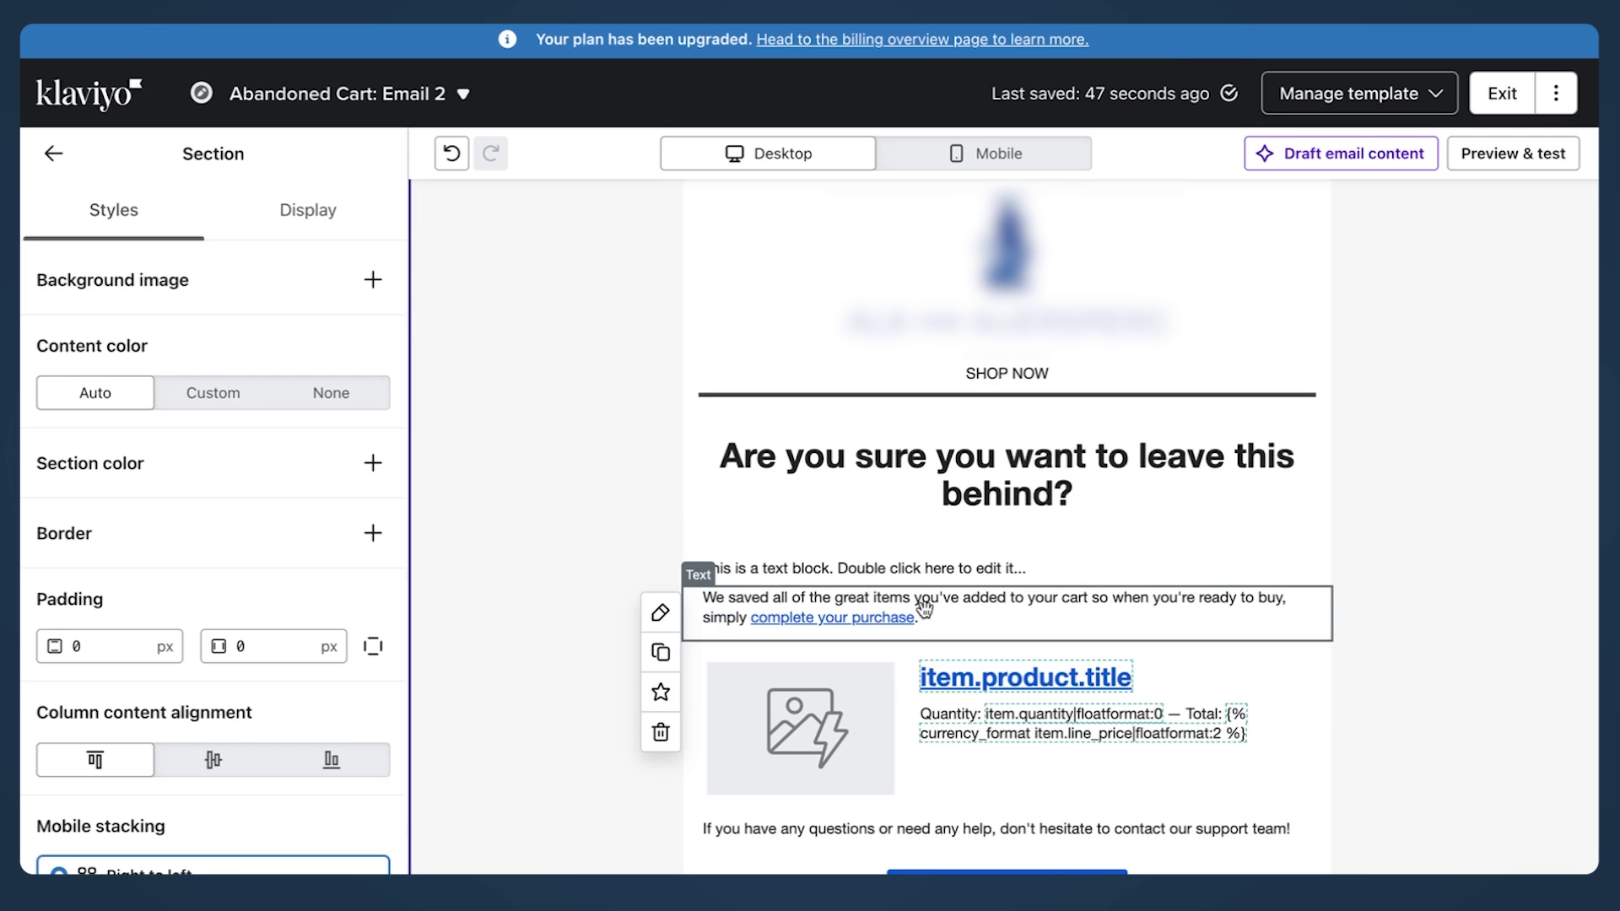
Paste the {% coupon_code 'CouponName' %} tag over the placeholder text and leave the editor
left_click(929, 576)
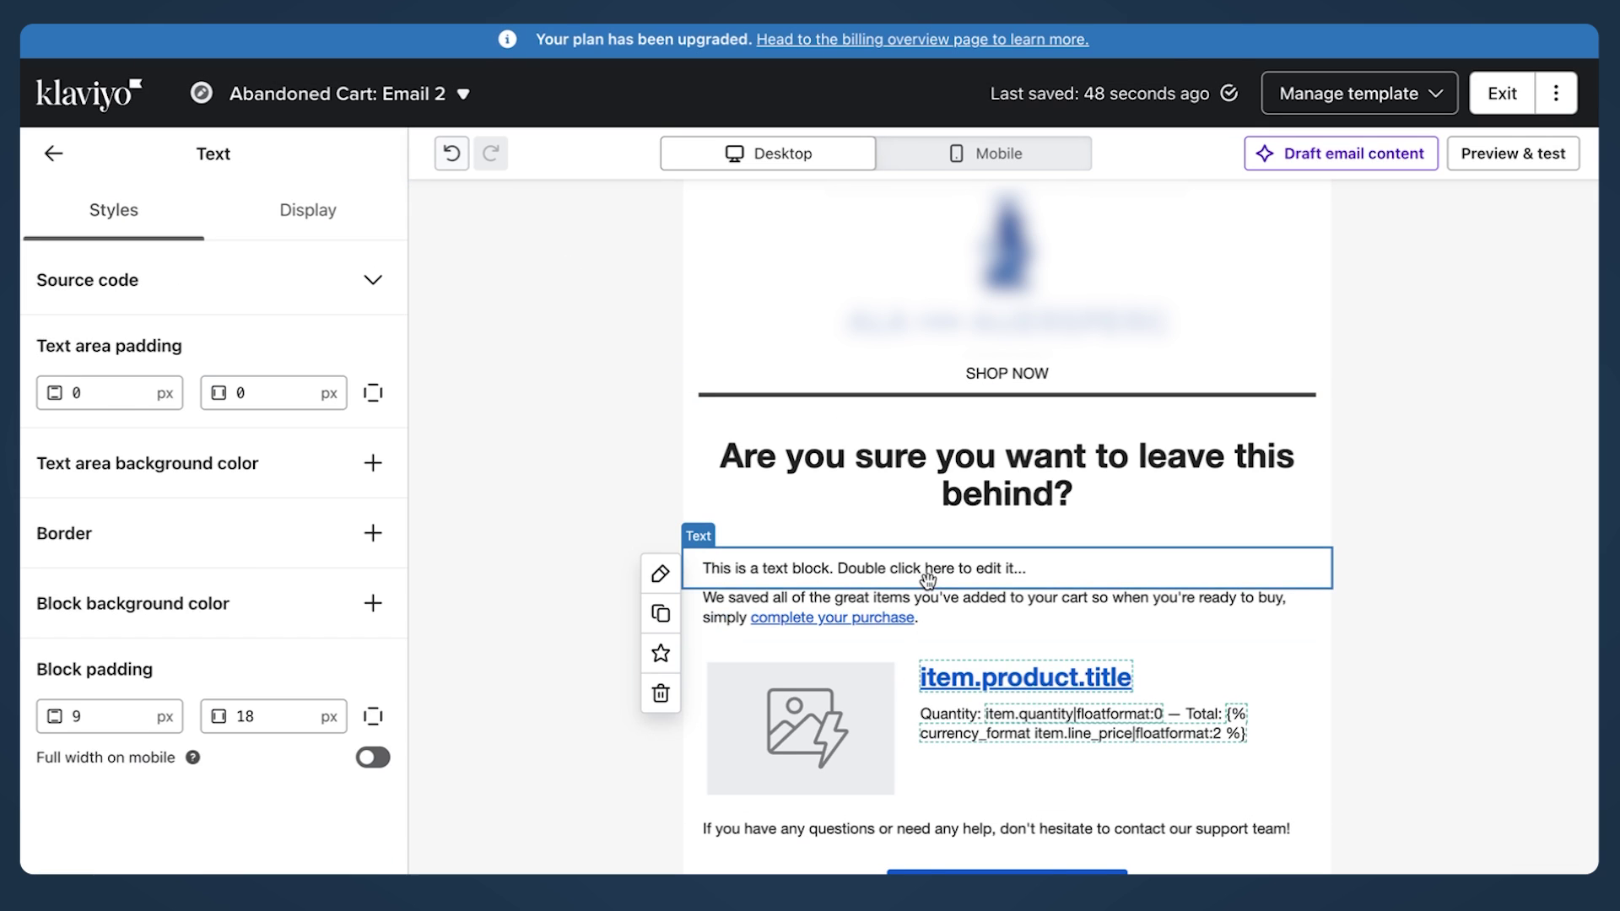
double_click(928, 567)
key("ctrl+v")
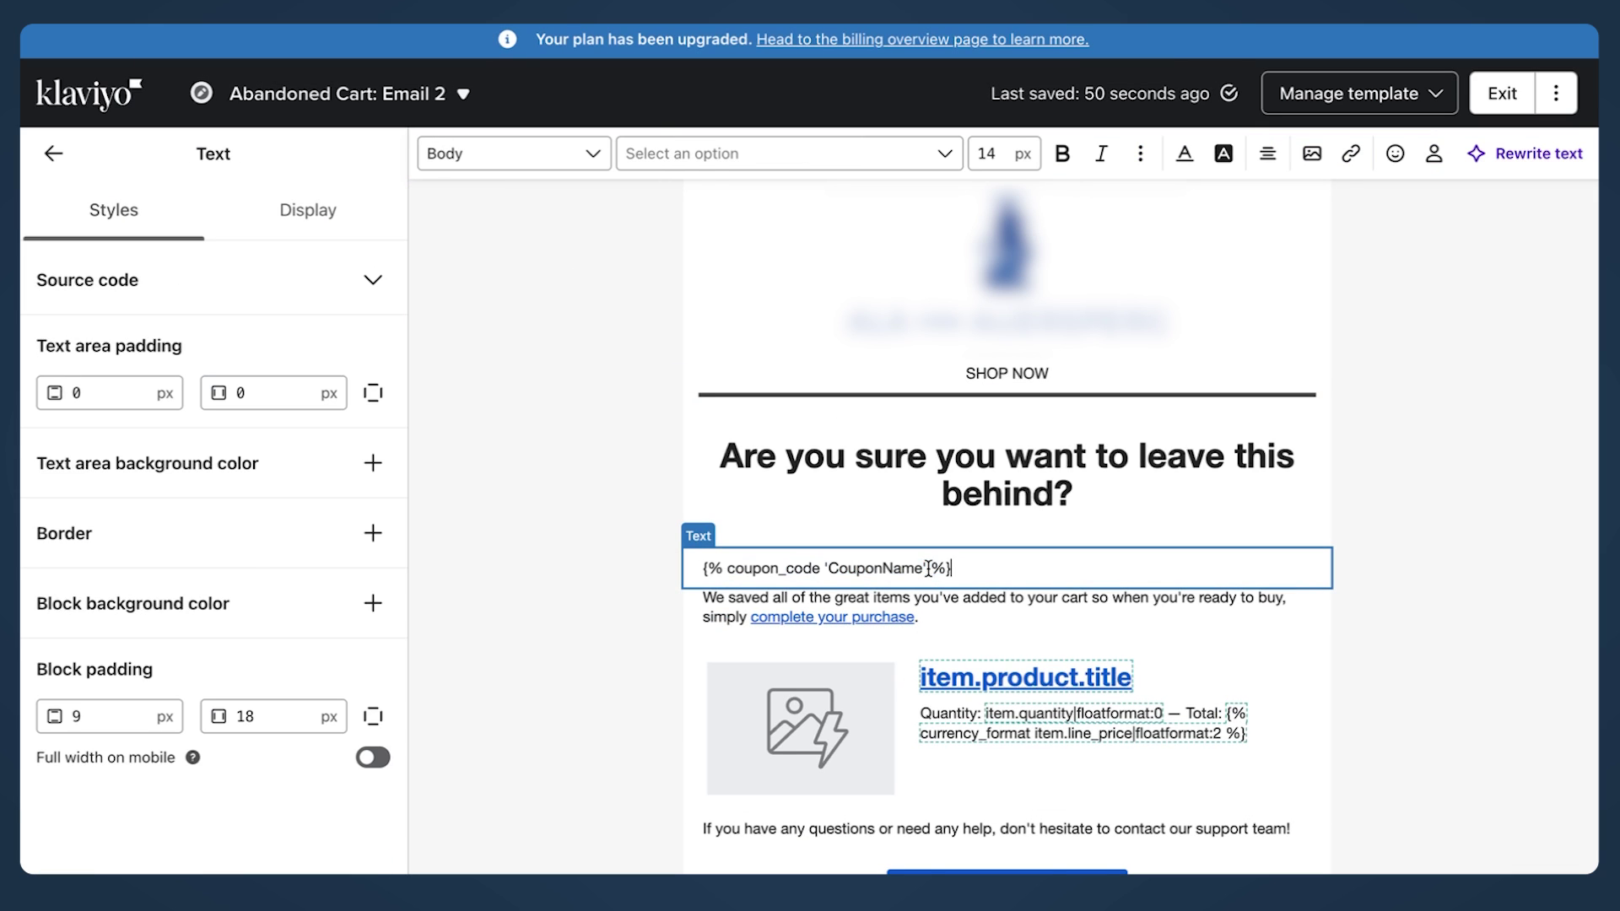
double_click(923, 570)
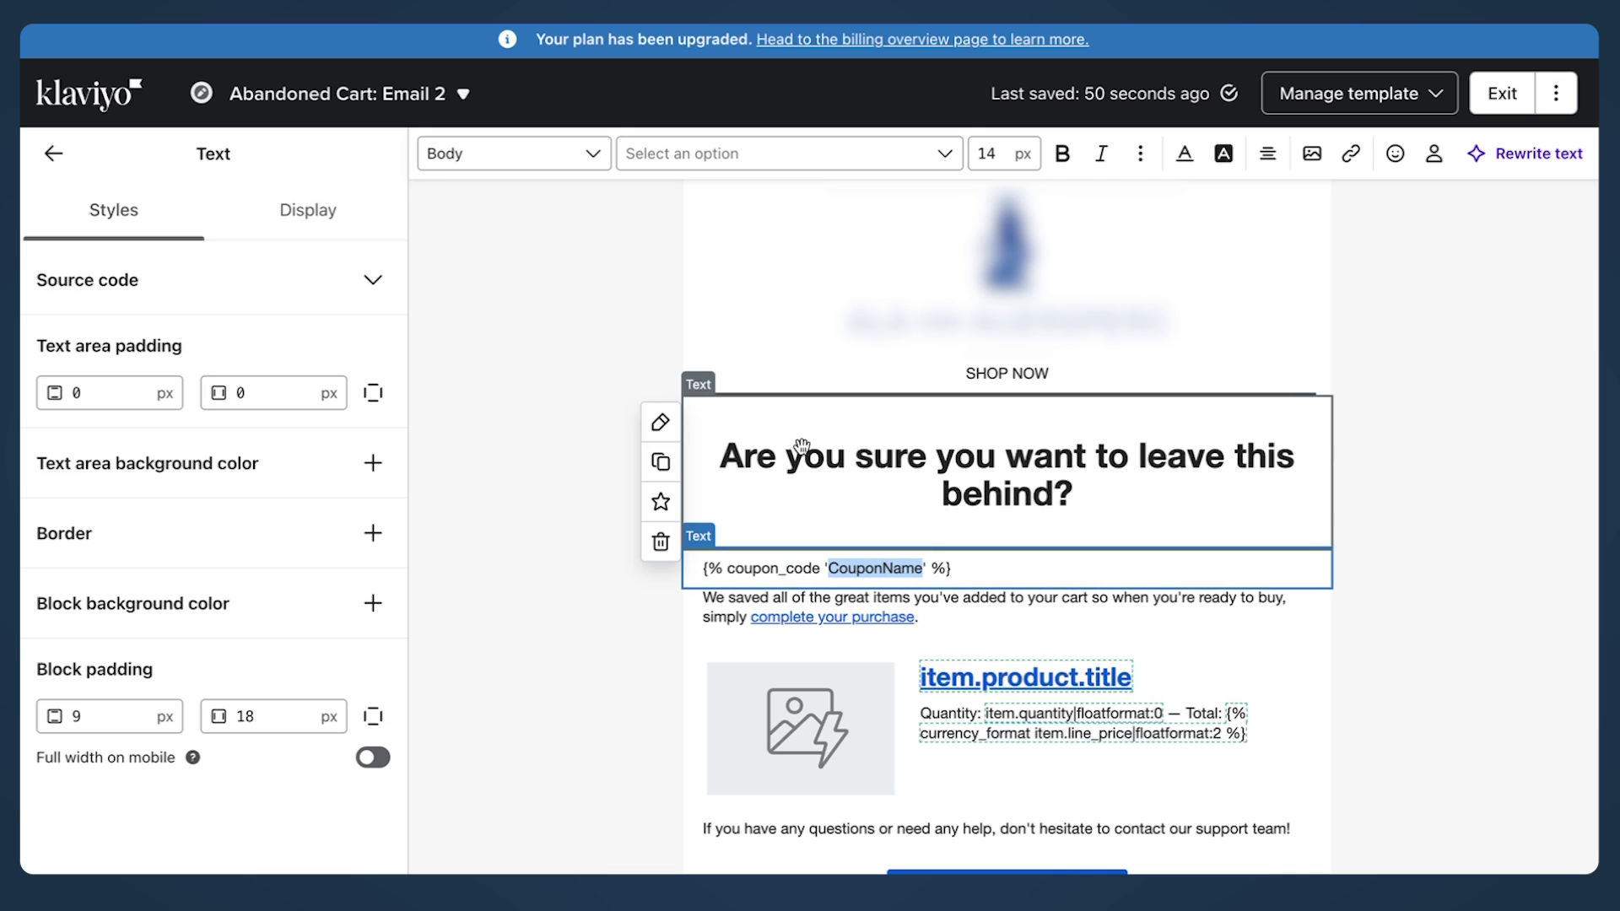
left_click(94, 93)
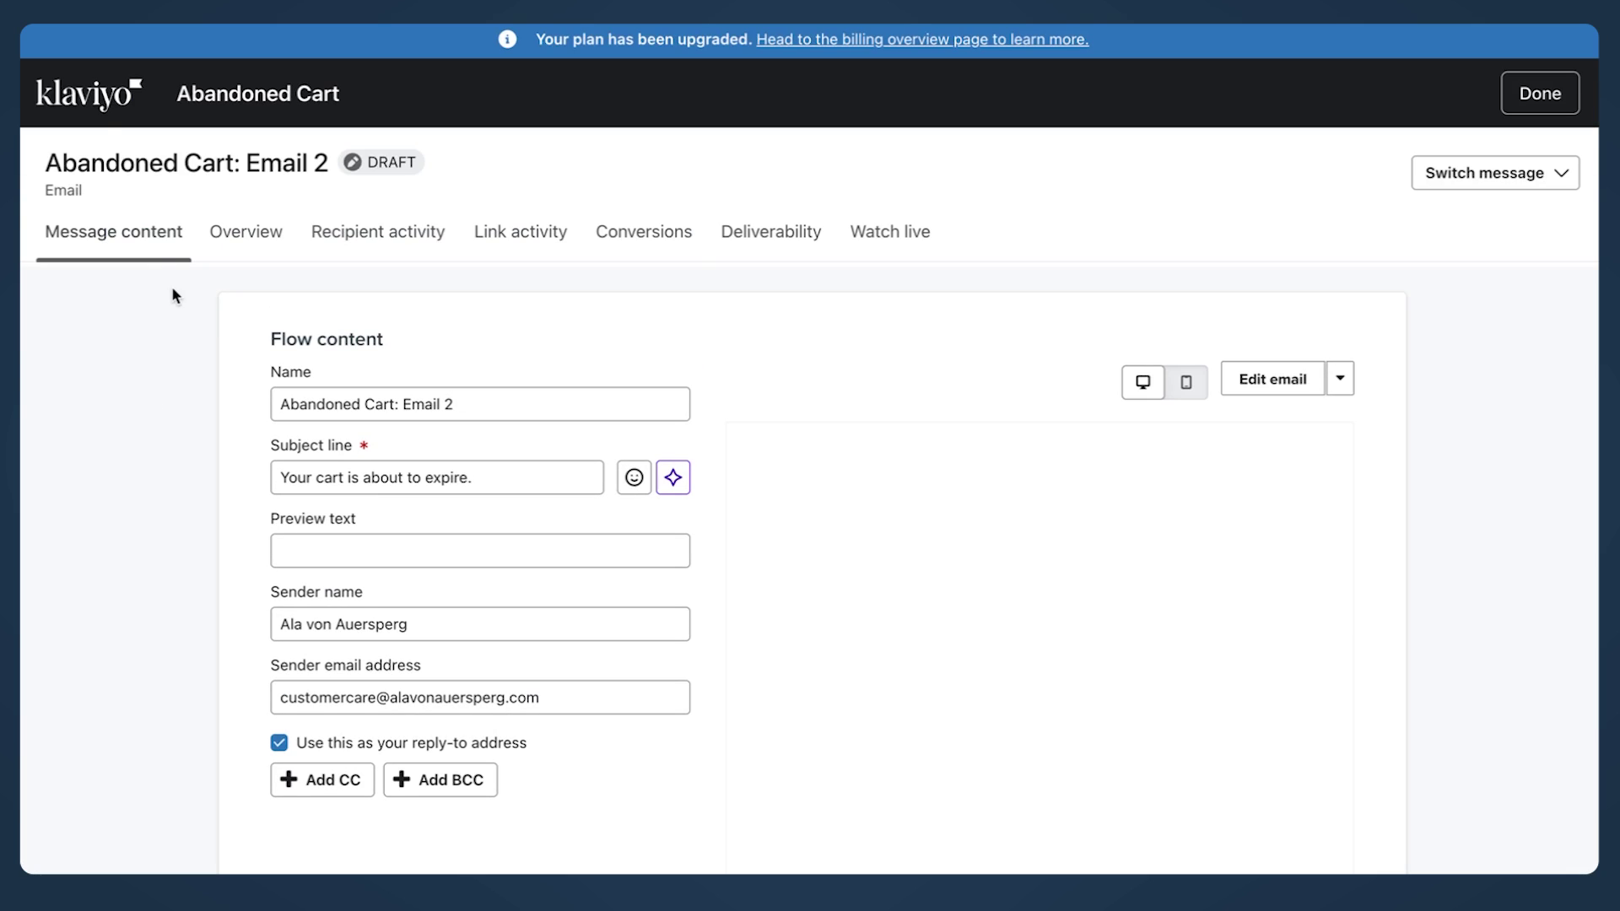
Copy the Test_20off coupon name from the Coupons page
left_click(87, 94)
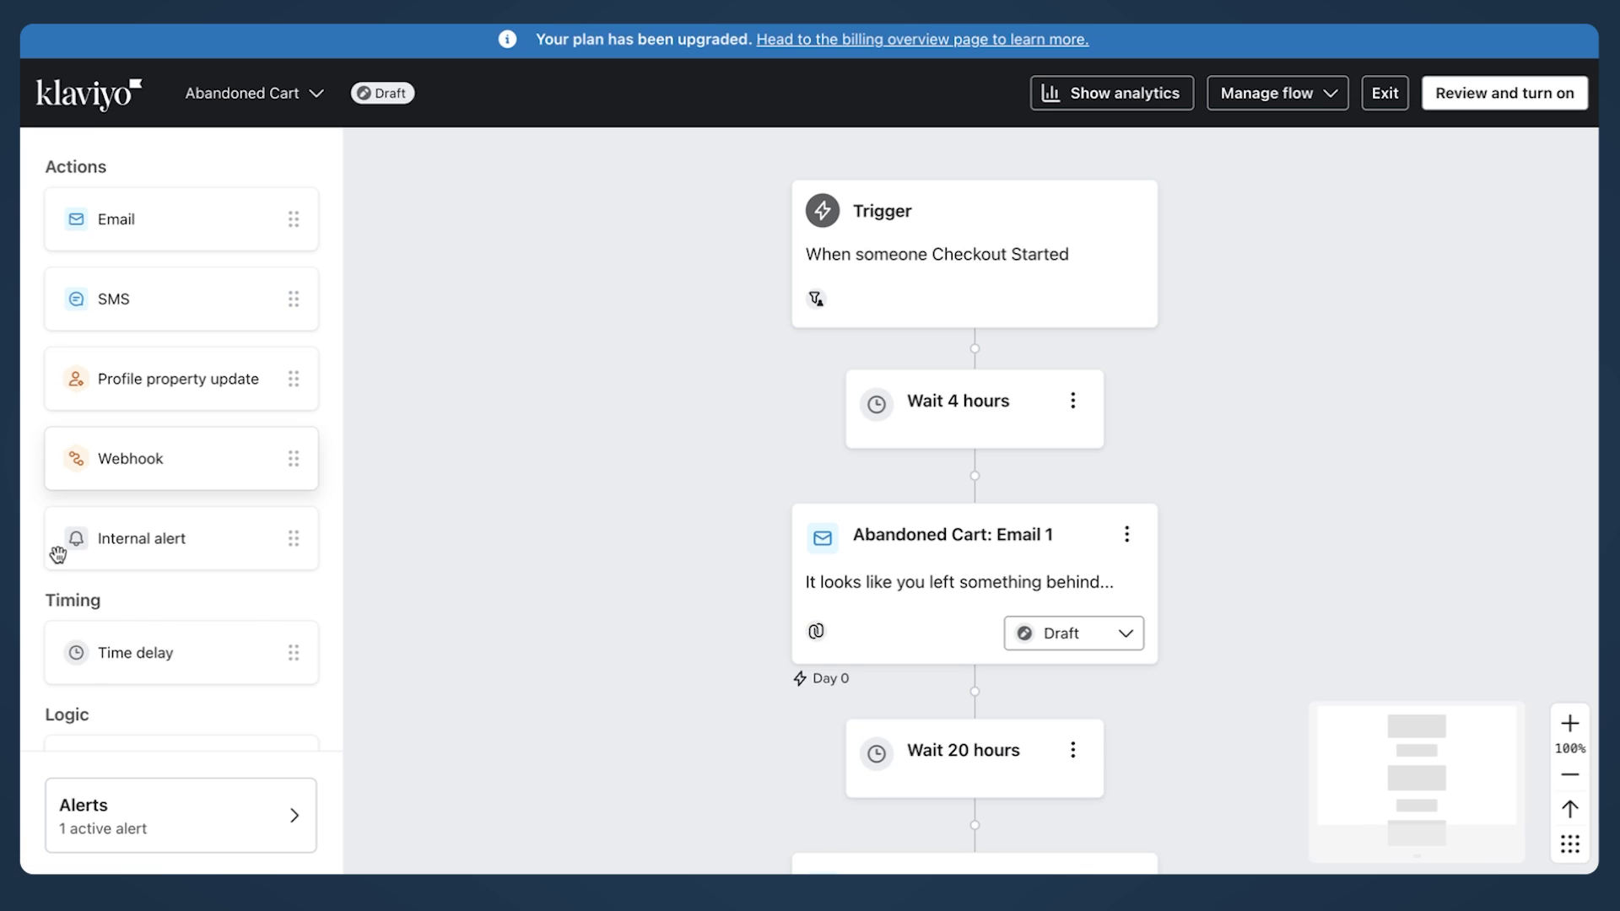
left_click(89, 94)
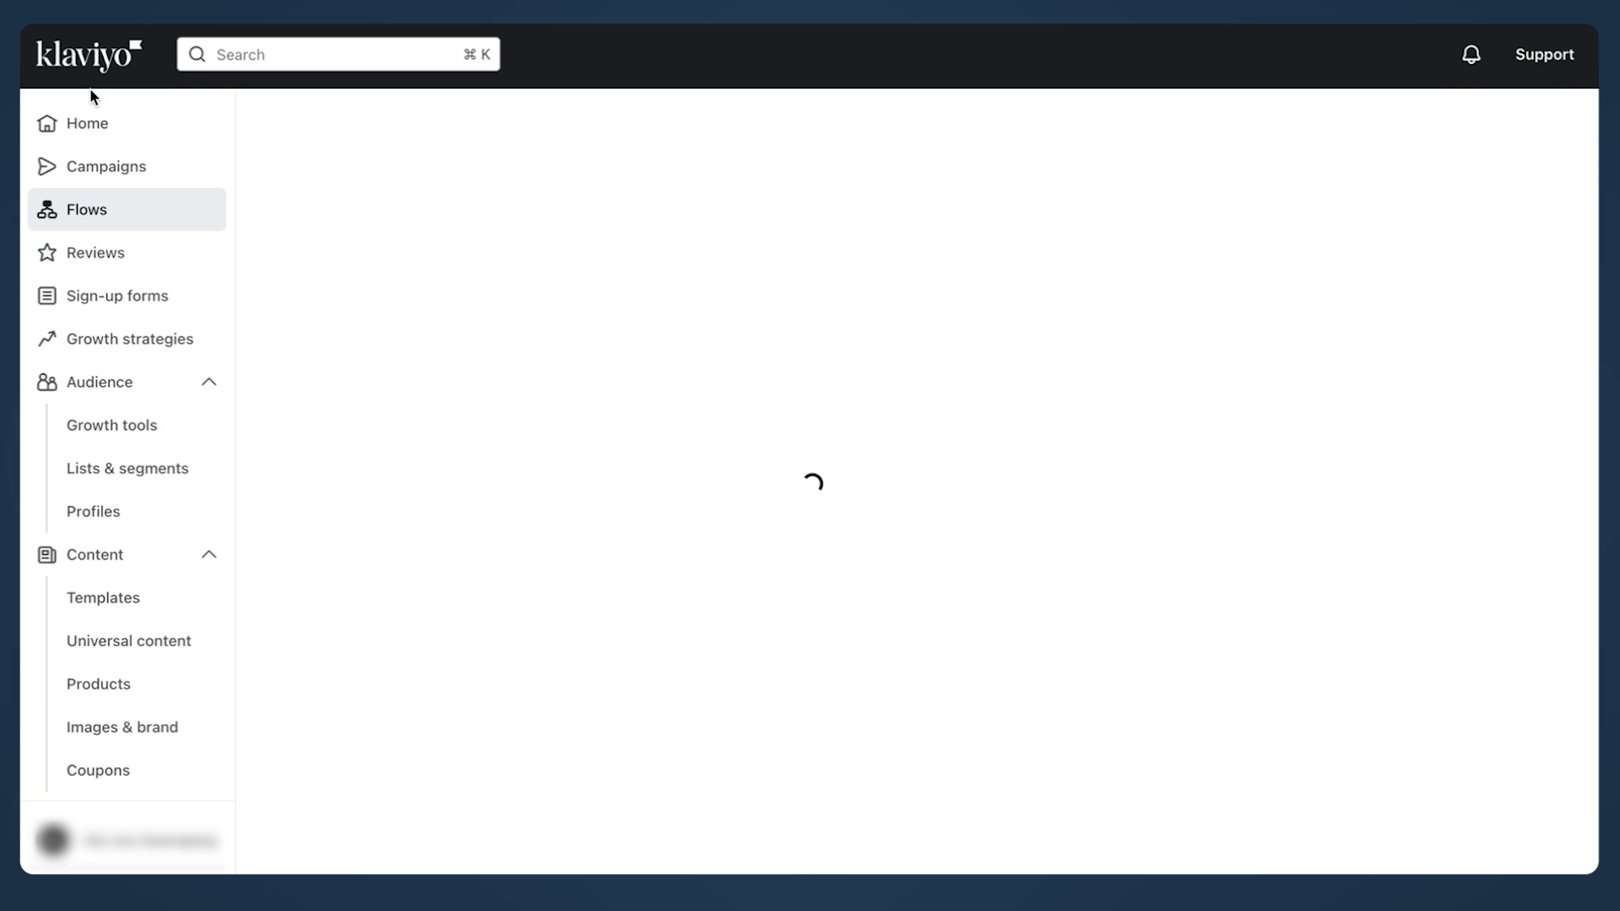
scroll(127, 362, "down", 5)
left_click(131, 368)
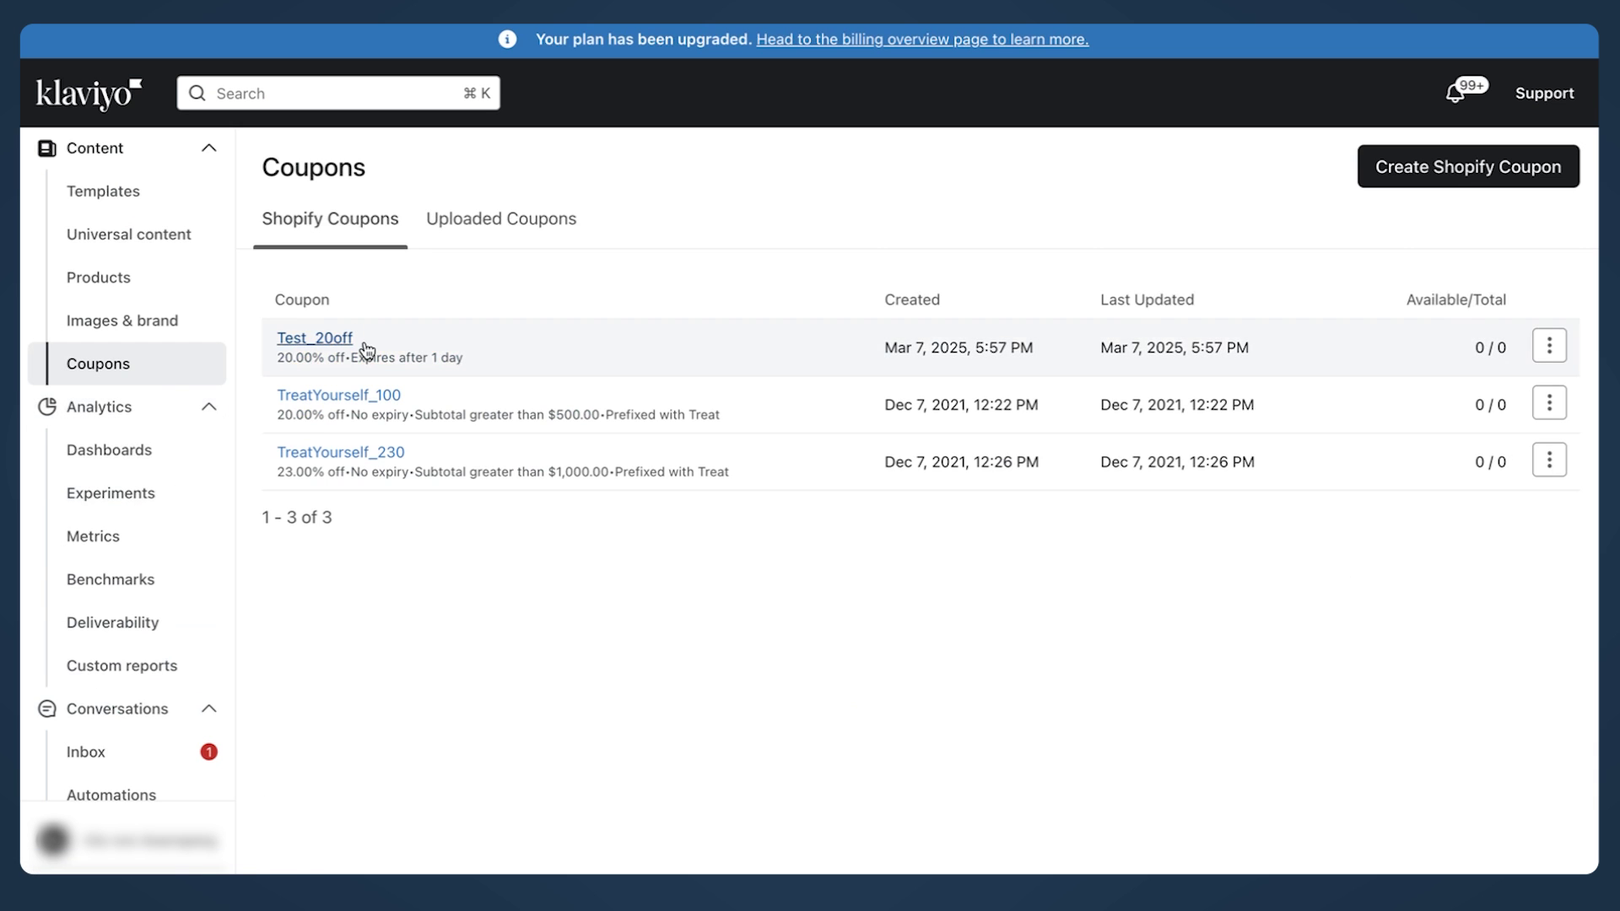
left_click_drag(271, 334, 354, 337)
key("ctrl+c")
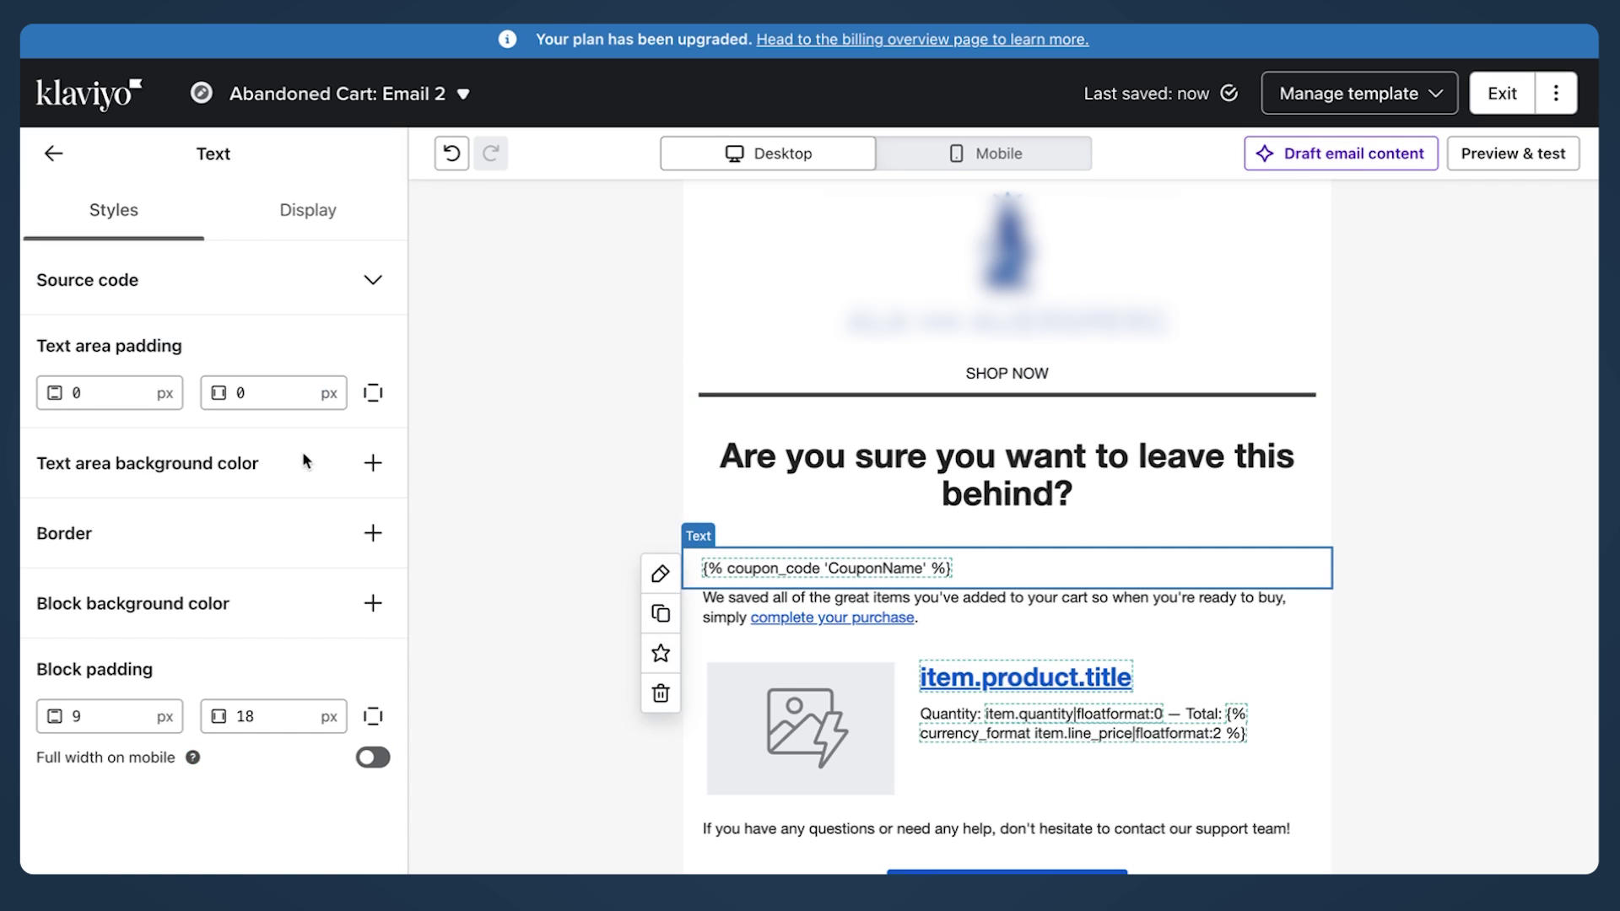
Replace CouponName with Test_20off in the tag and open the email preview
left_click(921, 568)
key("BackSpace")
key("BackSpace")
key("BackSpace")
key("BackSpace")
key("BackSpace")
key("BackSpace")
key("BackSpace")
key("BackSpace")
key("BackSpace")
key("BackSpace")
key("ctrl+v")
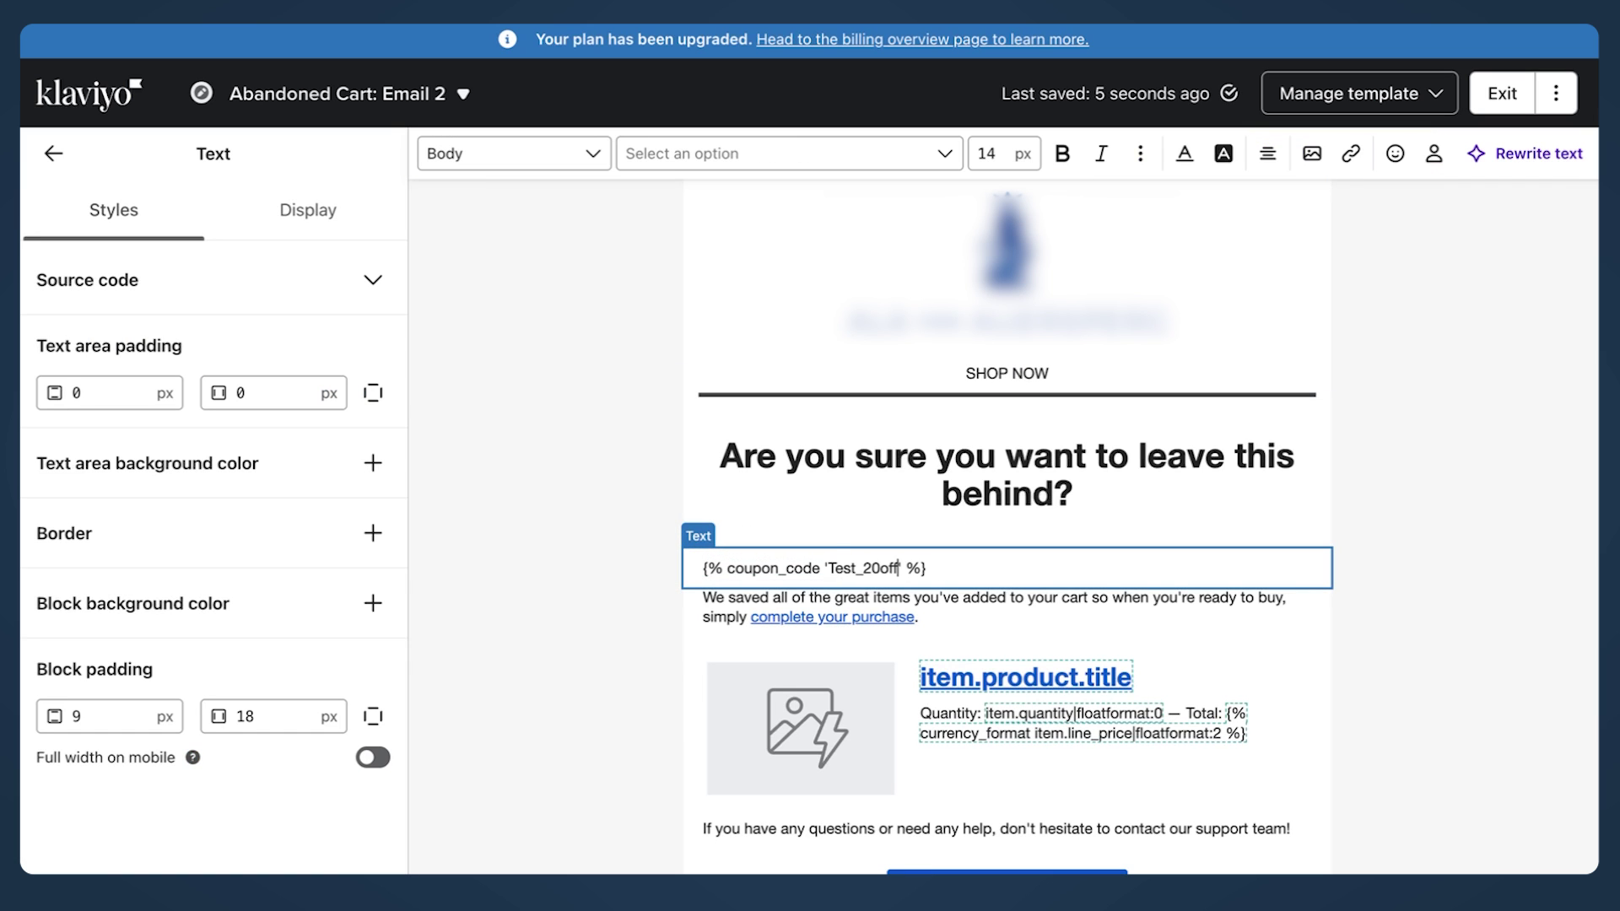
left_click(1367, 535)
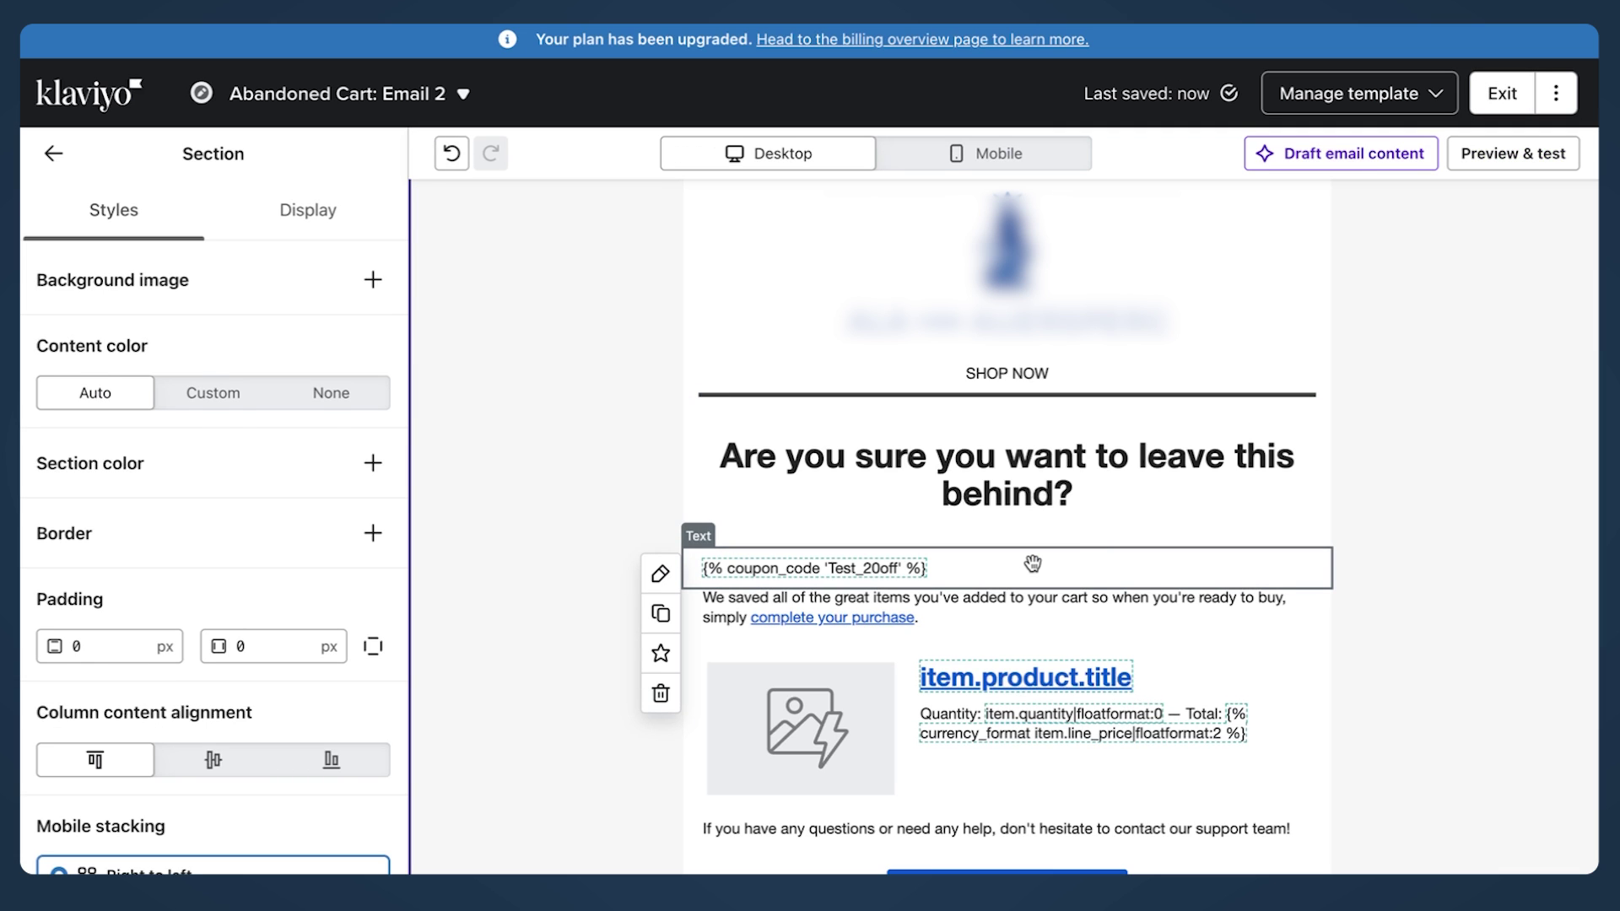
left_click(1519, 155)
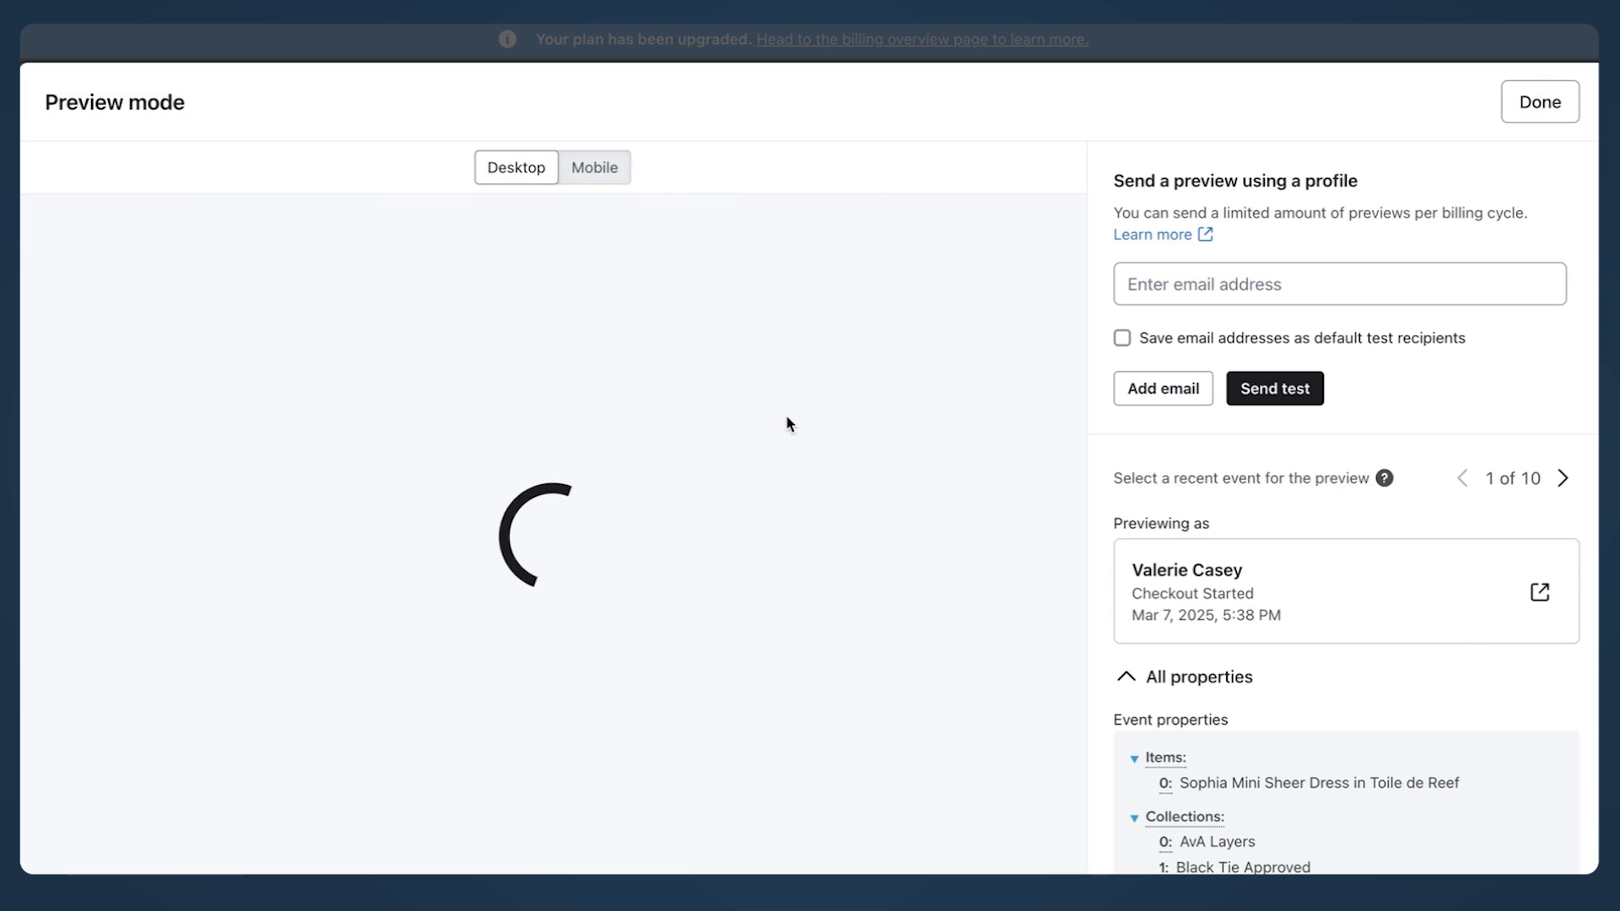
Highlight the rendered Test_20off-PREVIEW coupon line, then close the preview back to the Email 2 editor
double_click(351, 580)
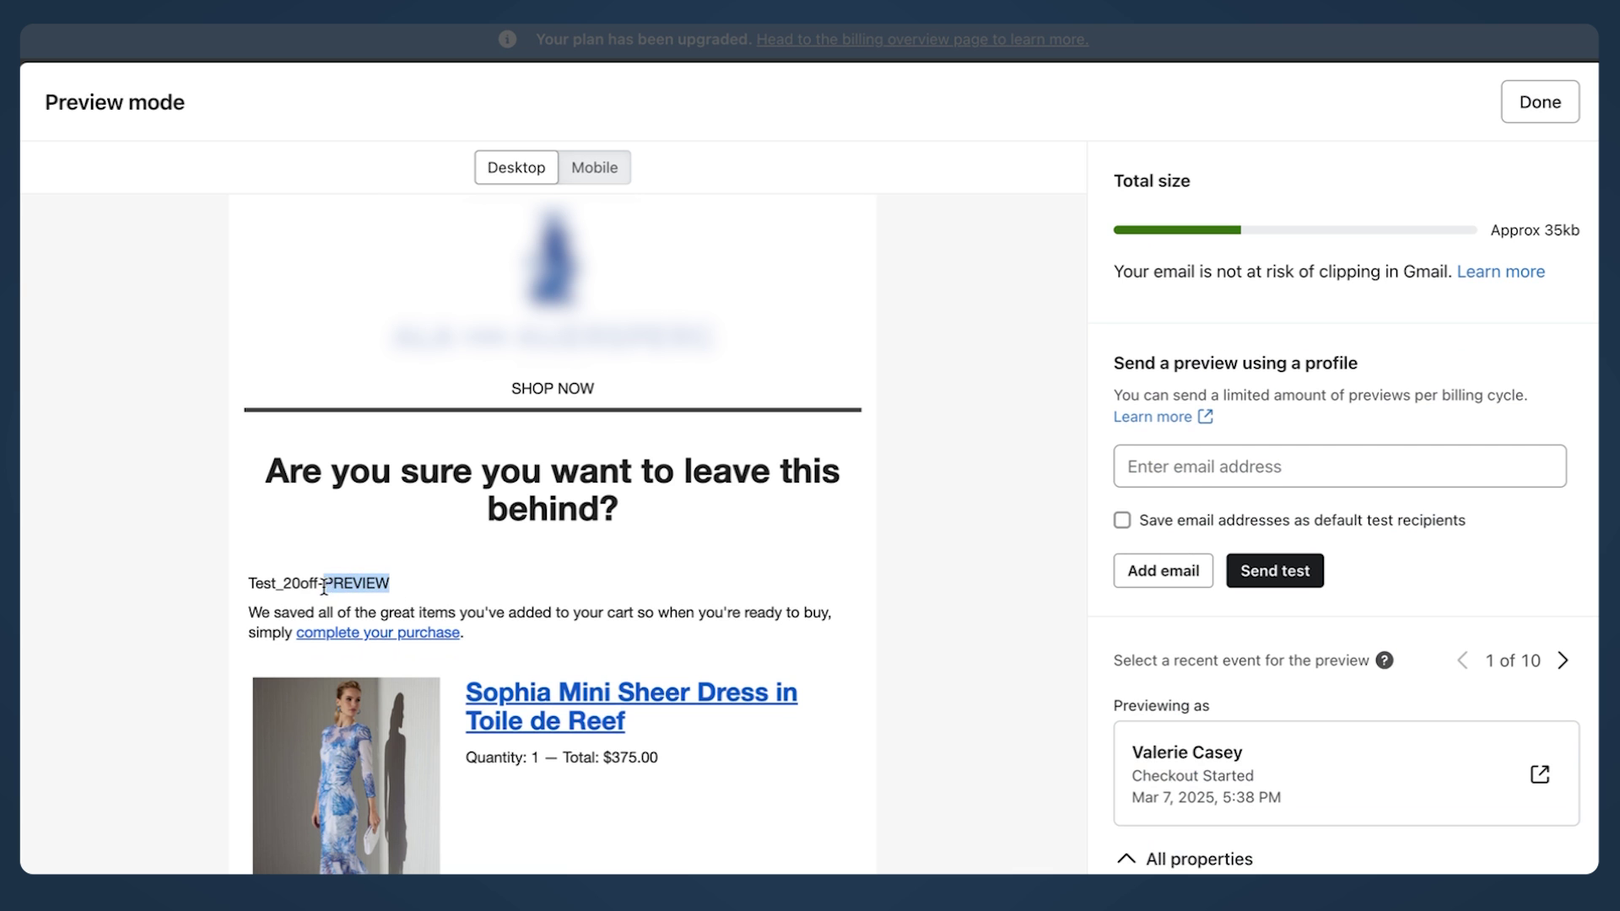
left_click(321, 585)
double_click(368, 583)
left_click_drag(390, 581, 282, 579)
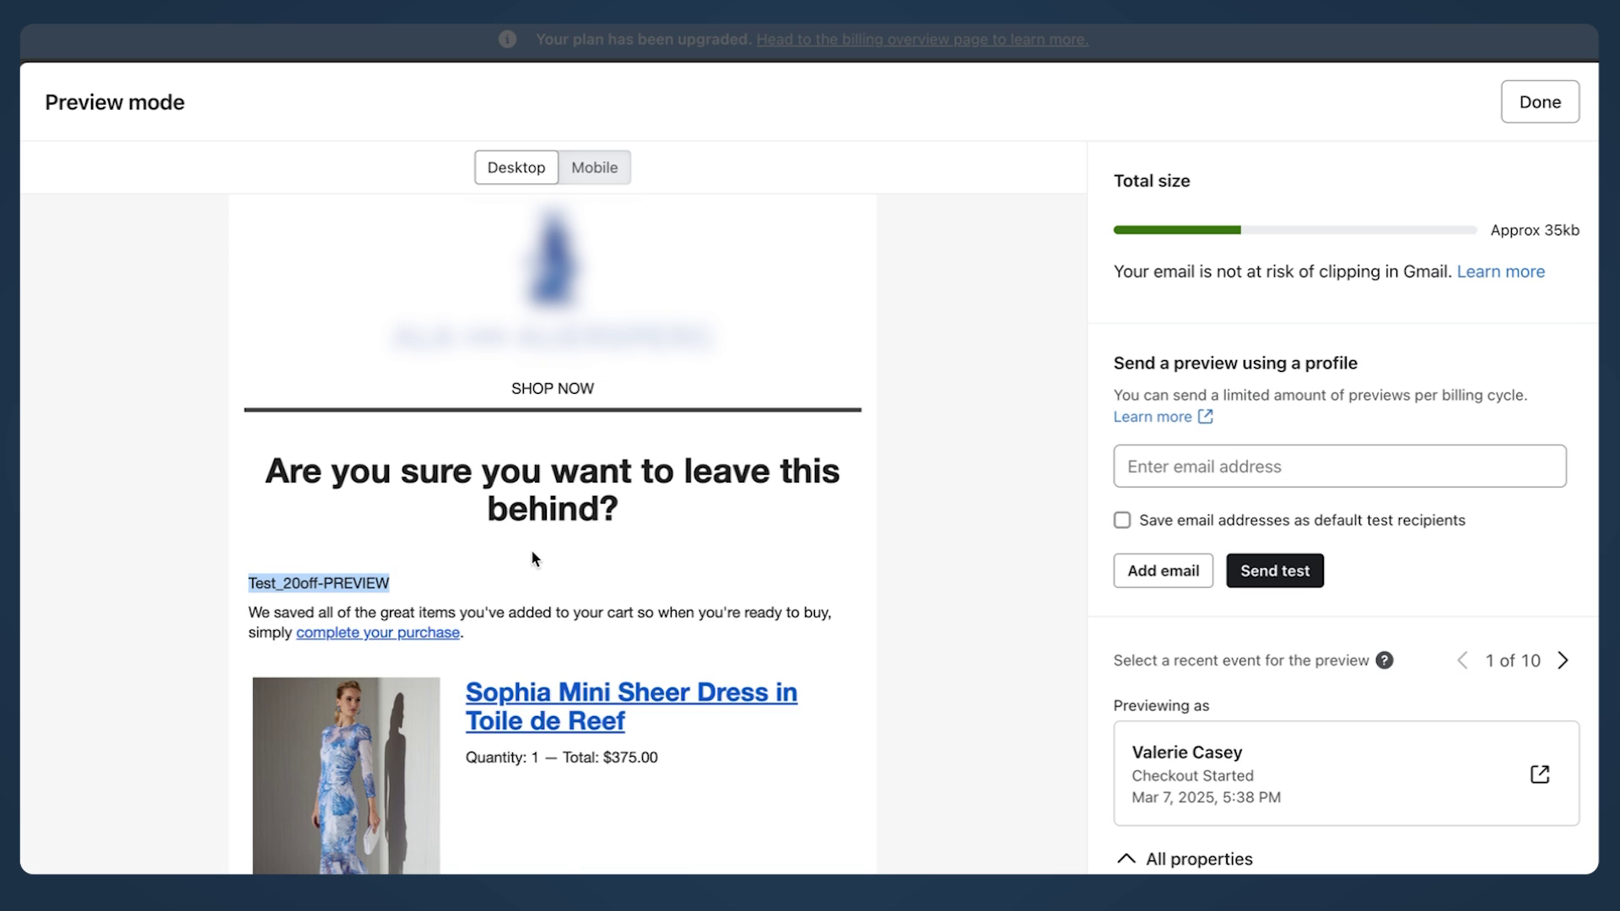
left_click(1540, 102)
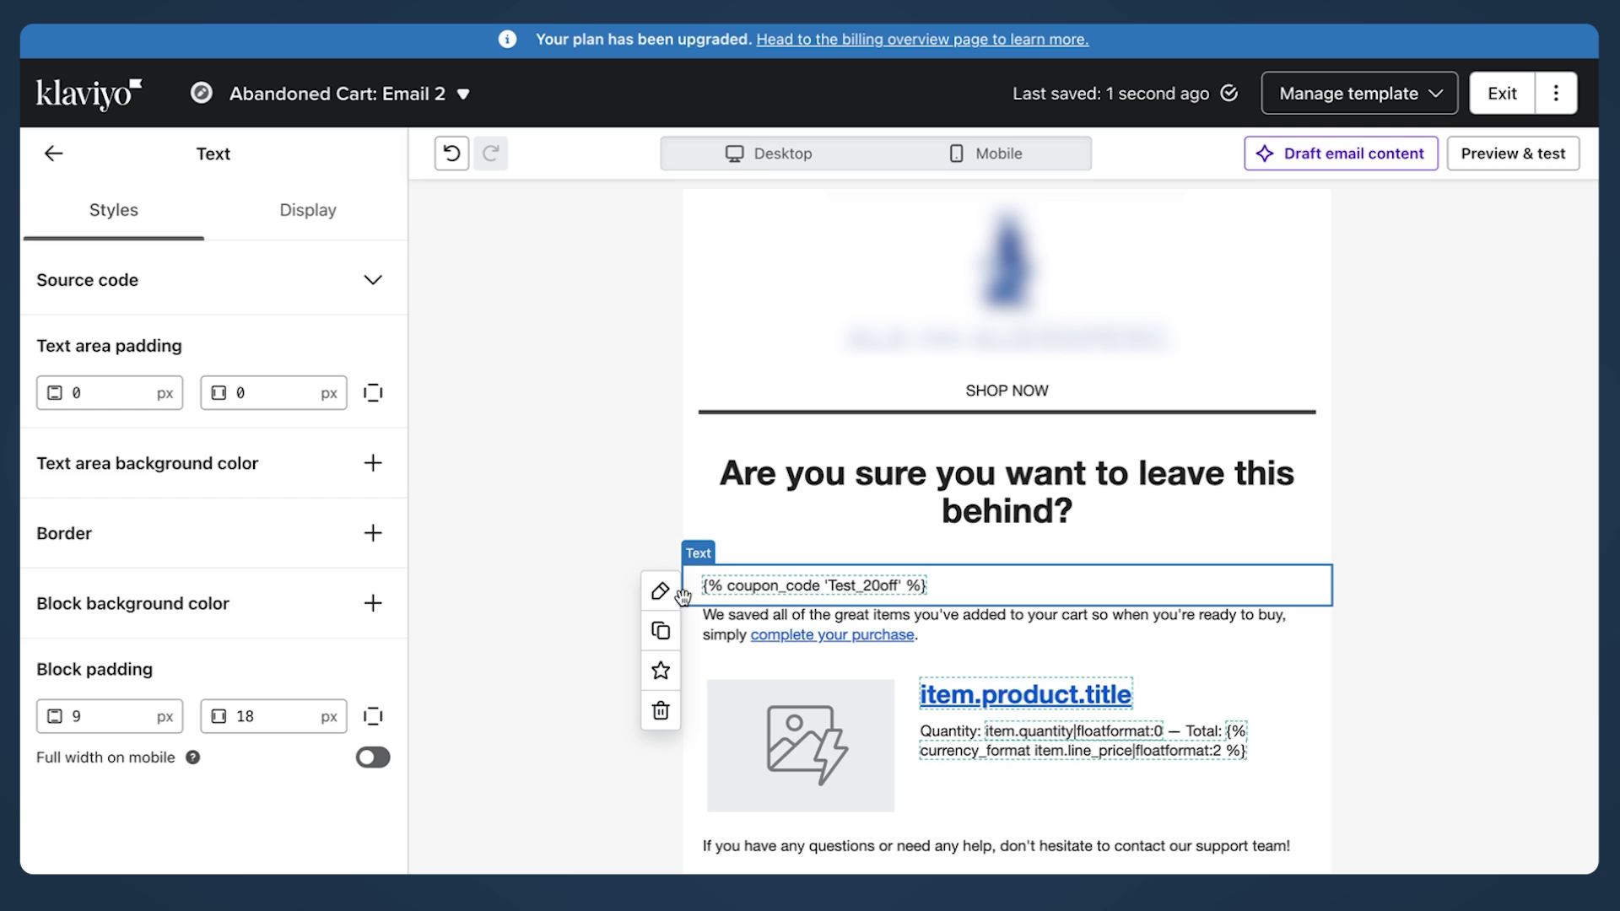